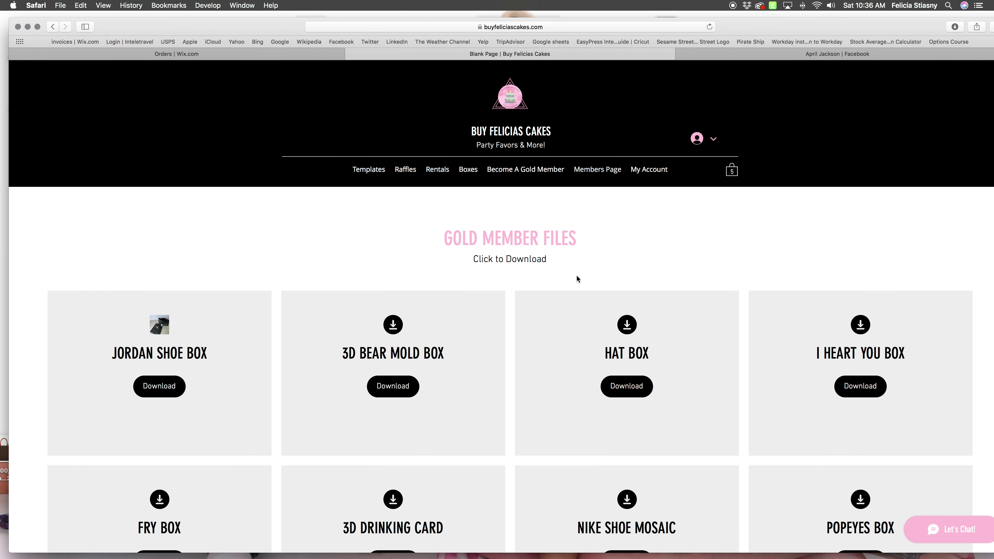
Step: Scroll the Gold Member Files page to the Bunny+Egg Box Download button
scroll(583, 353, down, 15)
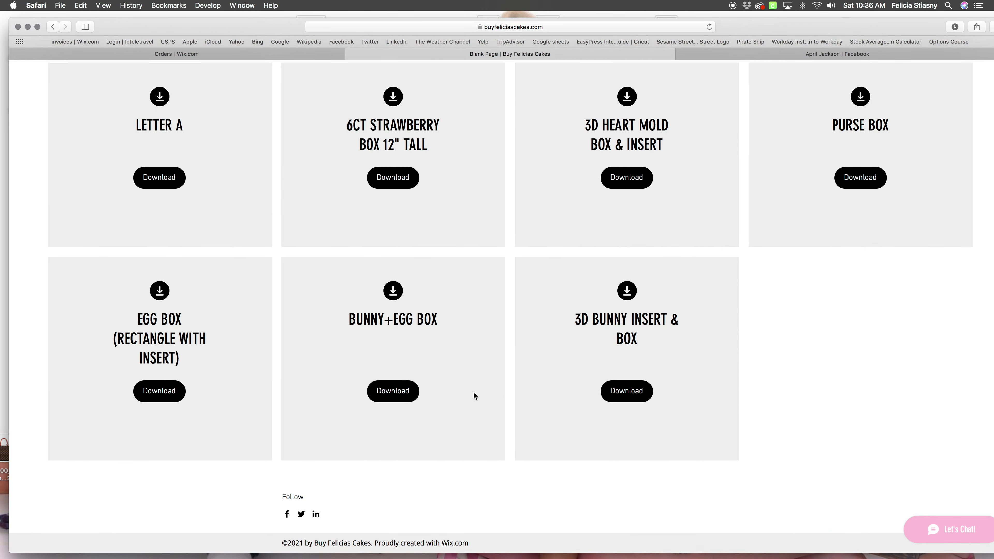
scroll(846, 279, up, 5)
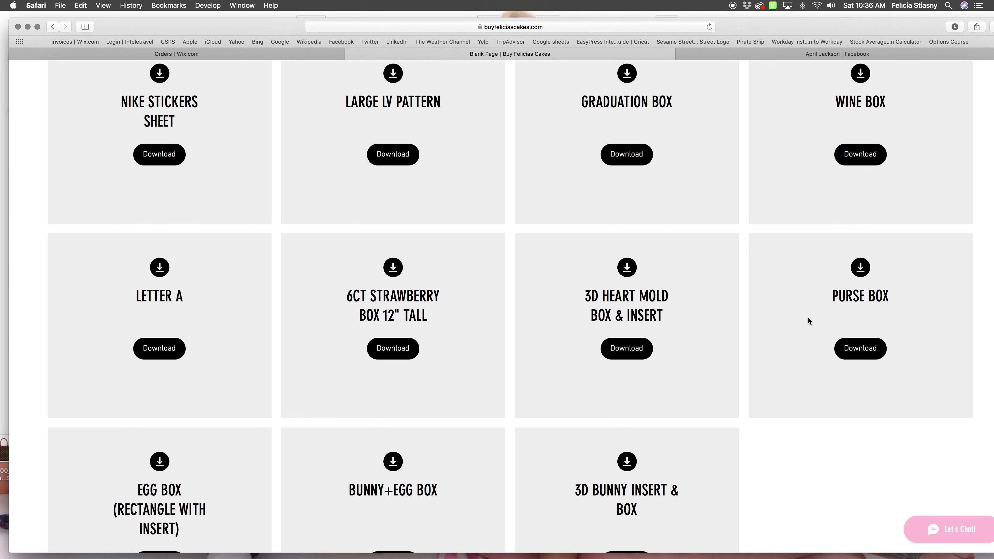
scroll(809, 319, down, 2)
scroll(809, 319, up, 1)
scroll(808, 318, down, 4)
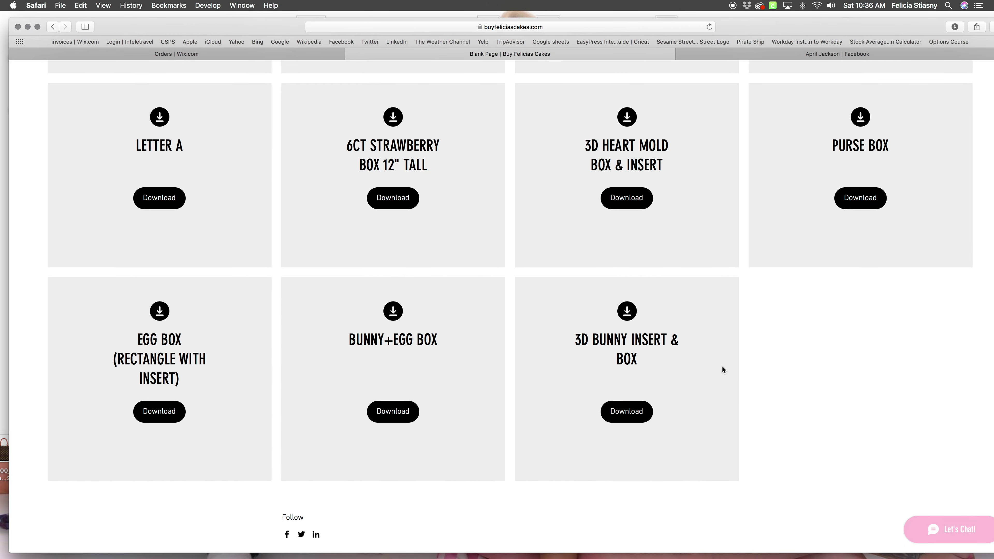
scroll(822, 349, up, 10)
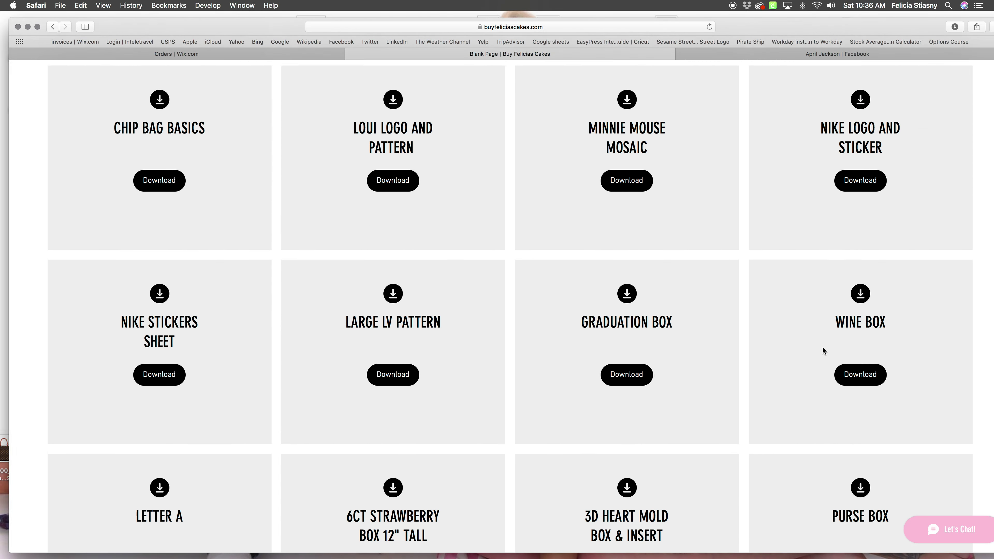
scroll(822, 347, up, 15)
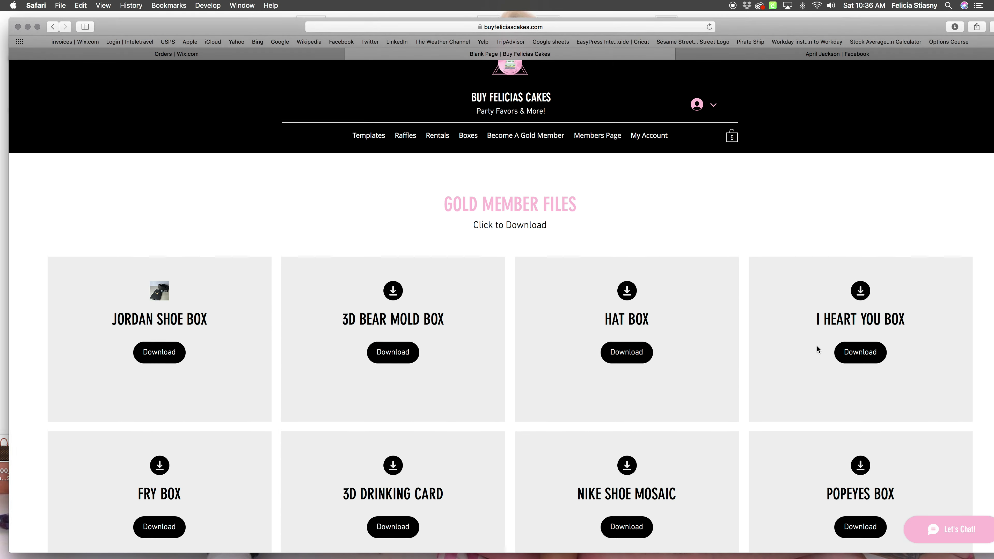
scroll(818, 348, up, 1)
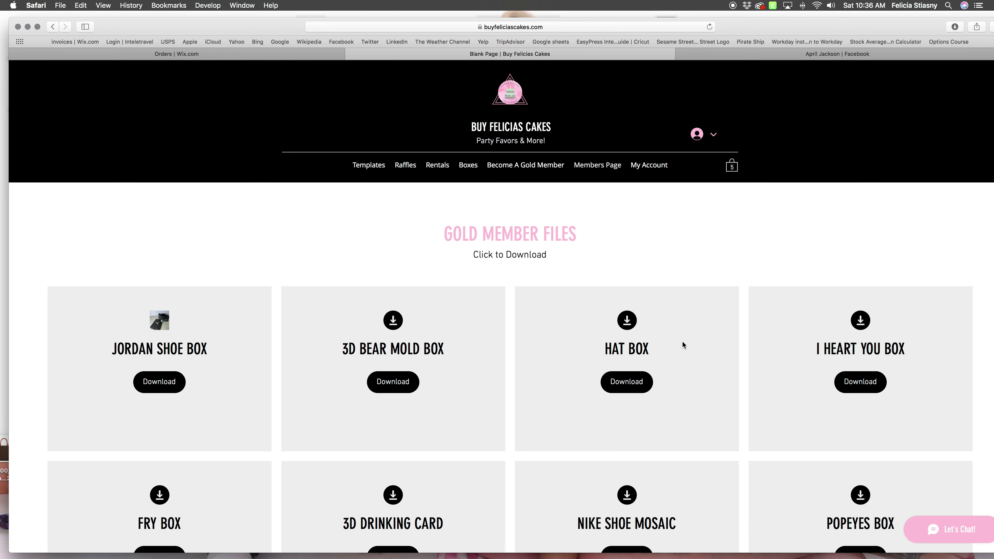
scroll(755, 304, down, 16)
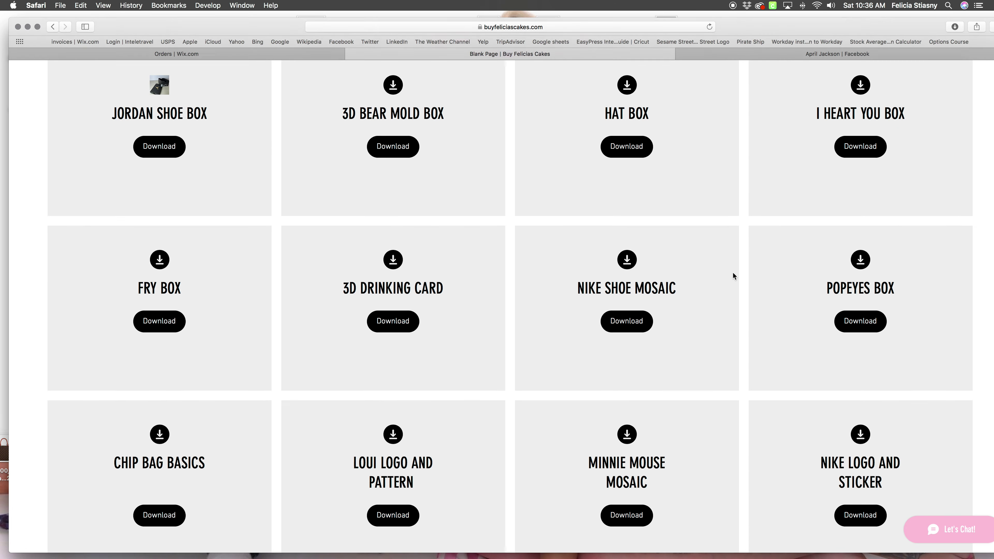
scroll(730, 292, down, 5)
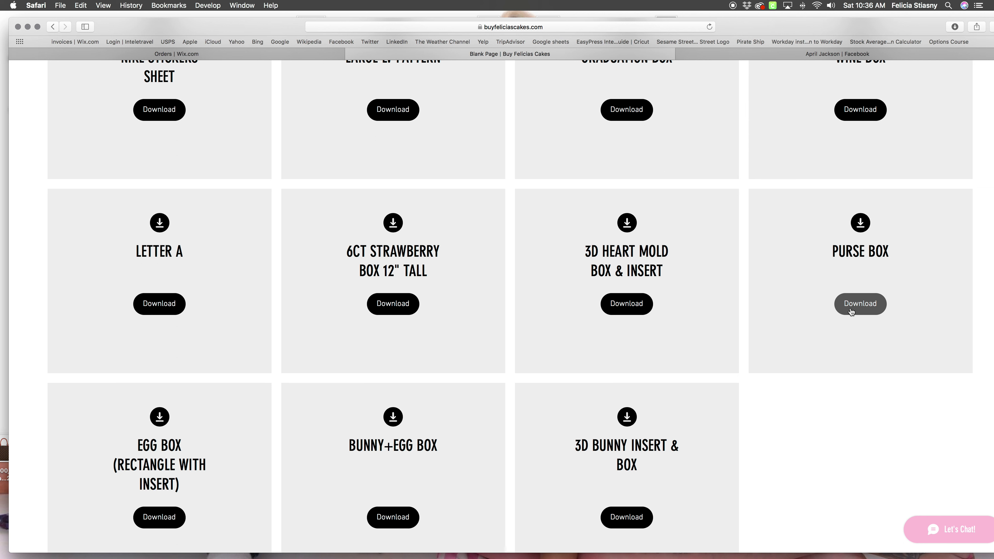
scroll(624, 407, down, 3)
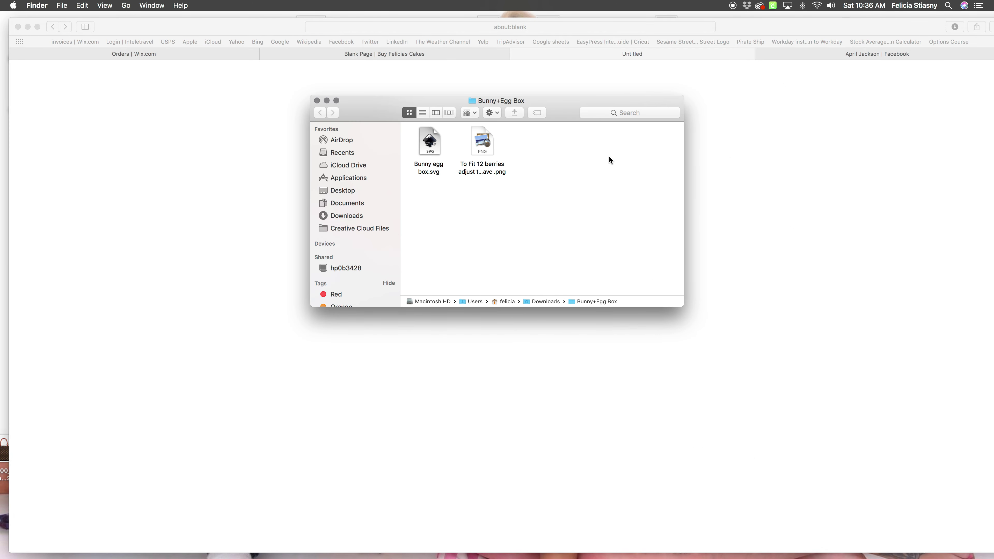
Step: Open the 3D heart insert & box and 12x2.5x2 Box folders beside the Bunny+Egg Box window
drag(568, 101, 626, 106)
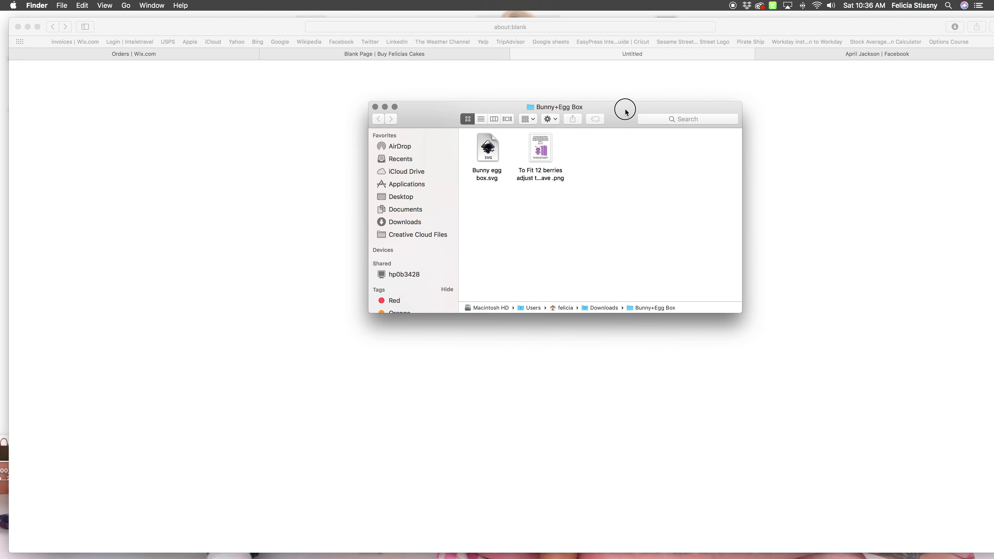
click(390, 55)
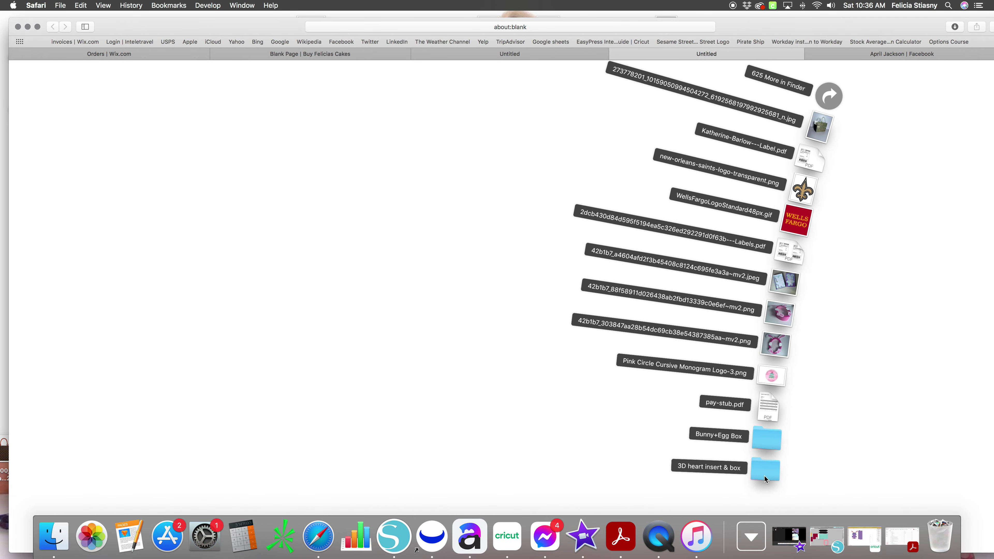
click(764, 476)
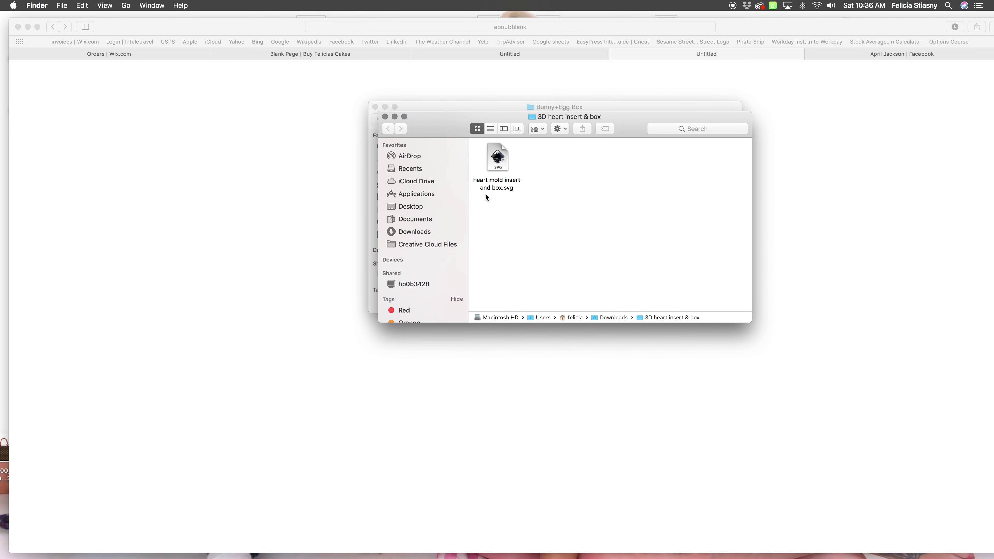
drag(457, 129, 628, 142)
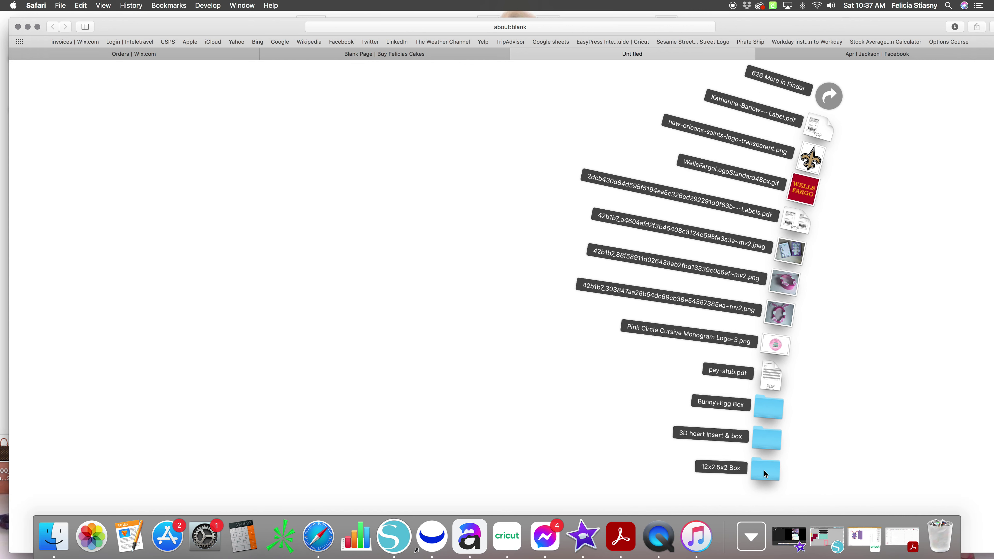
click(765, 476)
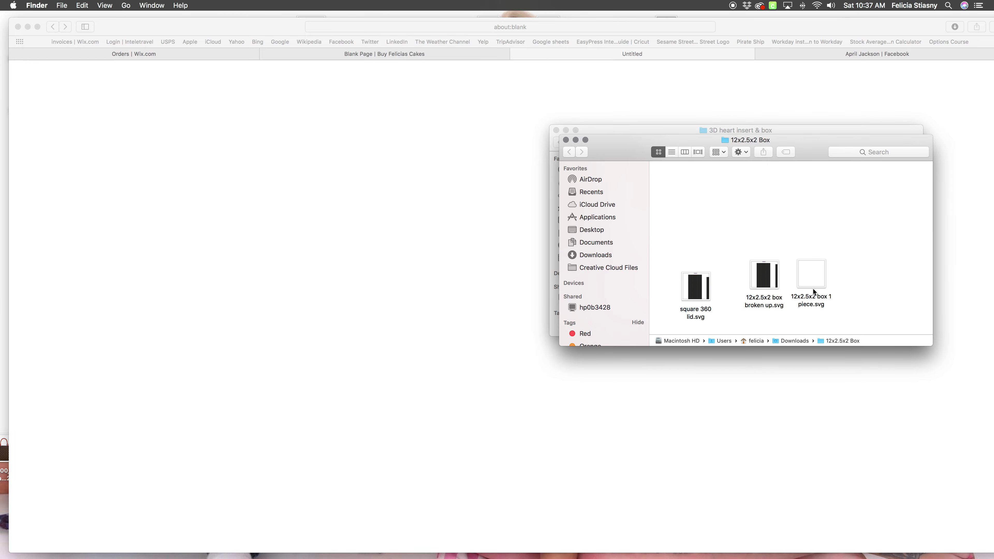
click(853, 550)
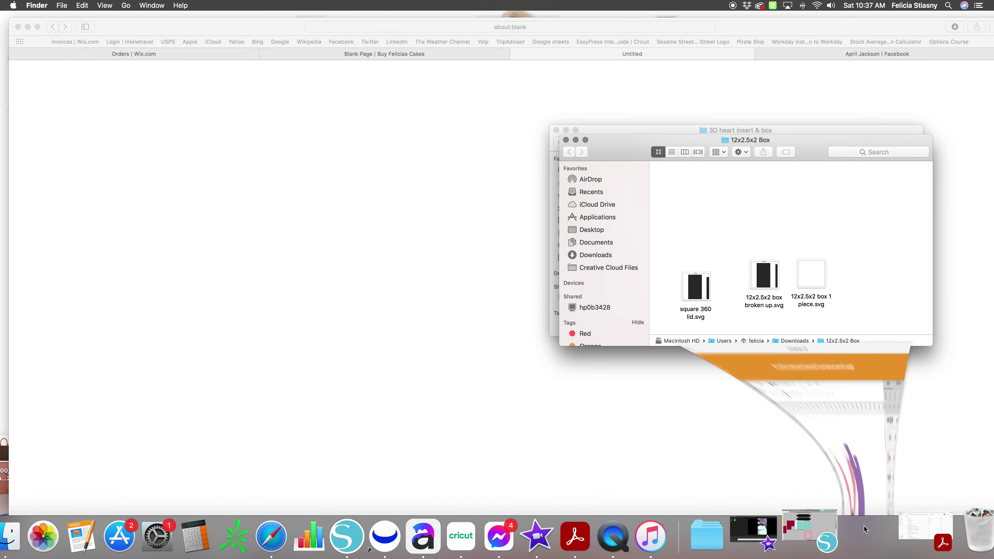
Step: Select and delete every design on the Cricut canvas
click(525, 415)
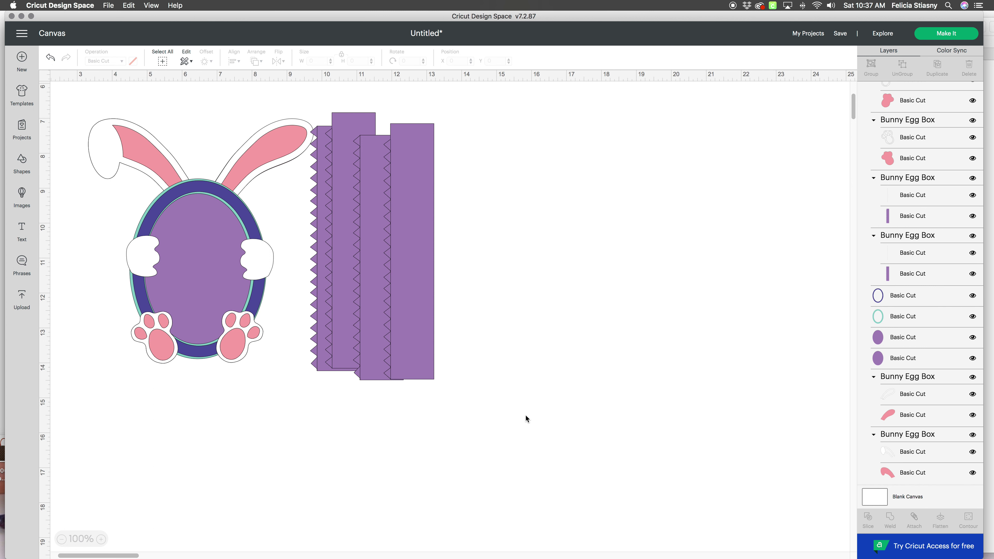
key(super+a)
key(Delete)
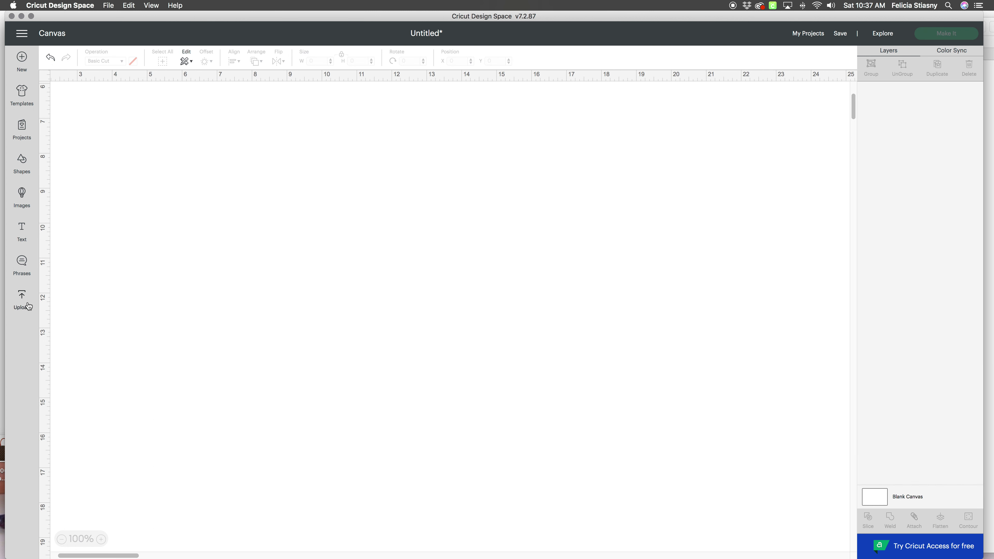
Step: Choose Bunny egg box.svg from Downloads > Bunny+Egg Box for image upload
click(22, 302)
click(250, 267)
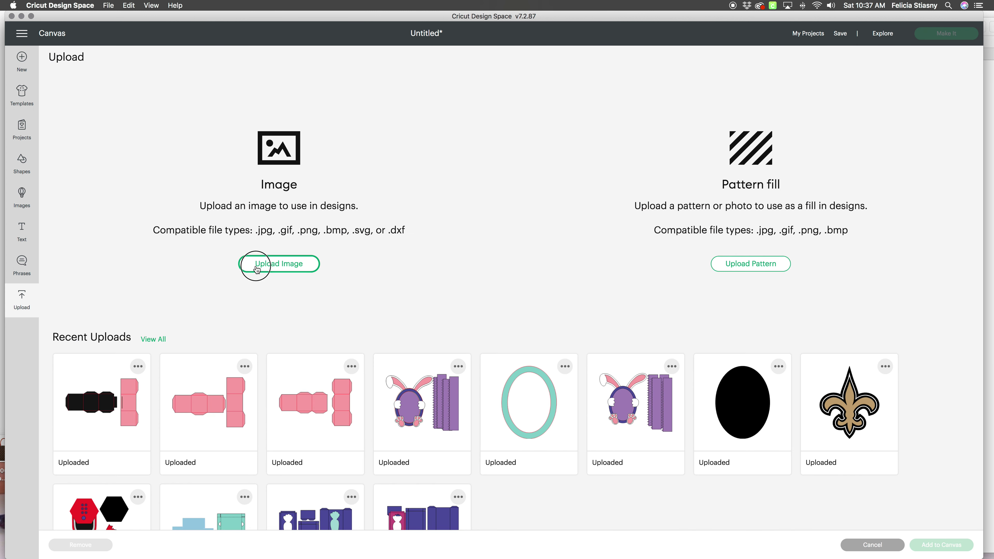
click(511, 285)
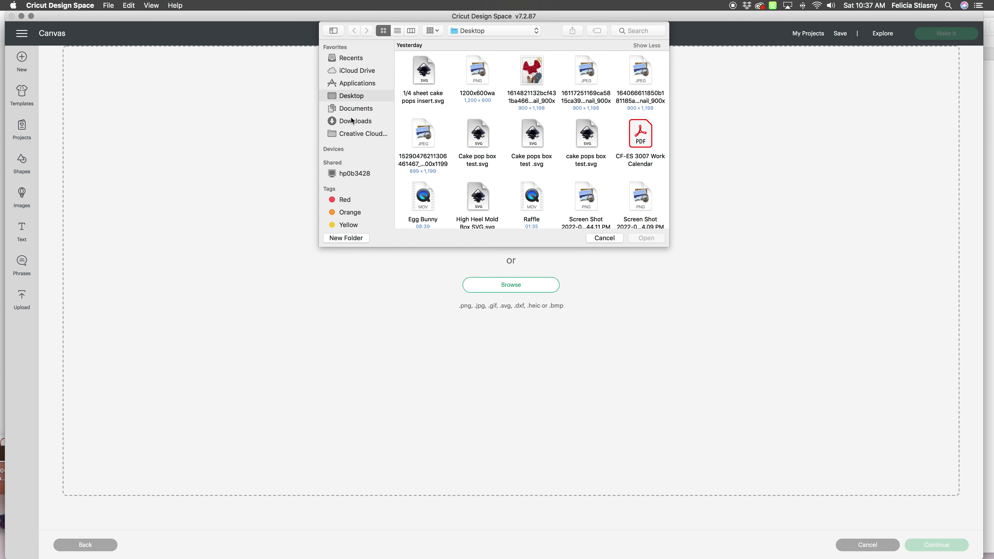
click(354, 120)
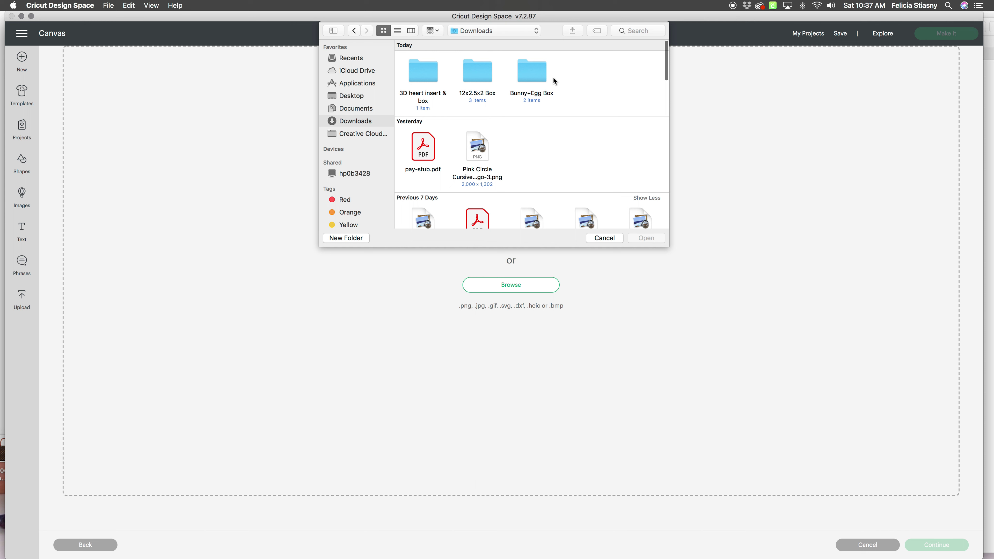
double_click(531, 77)
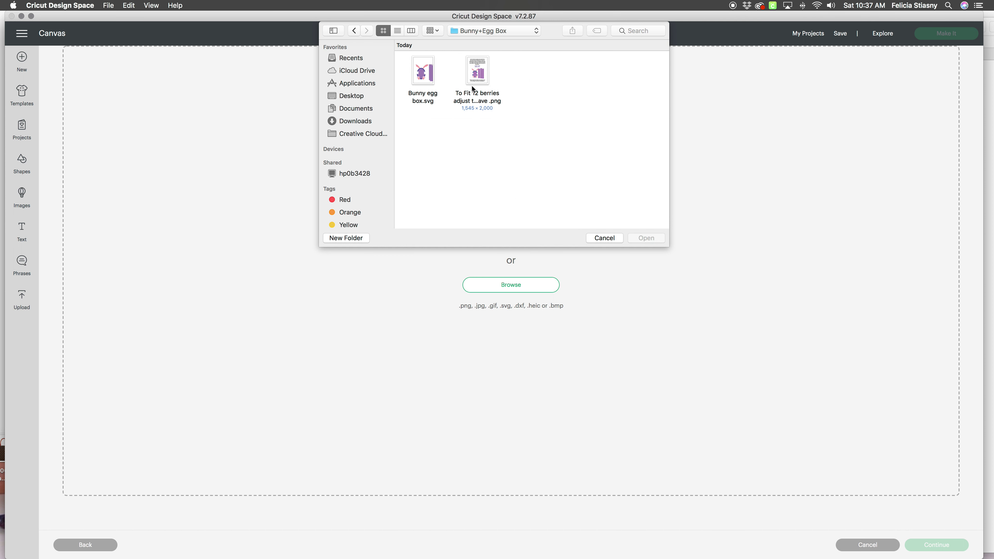
click(425, 75)
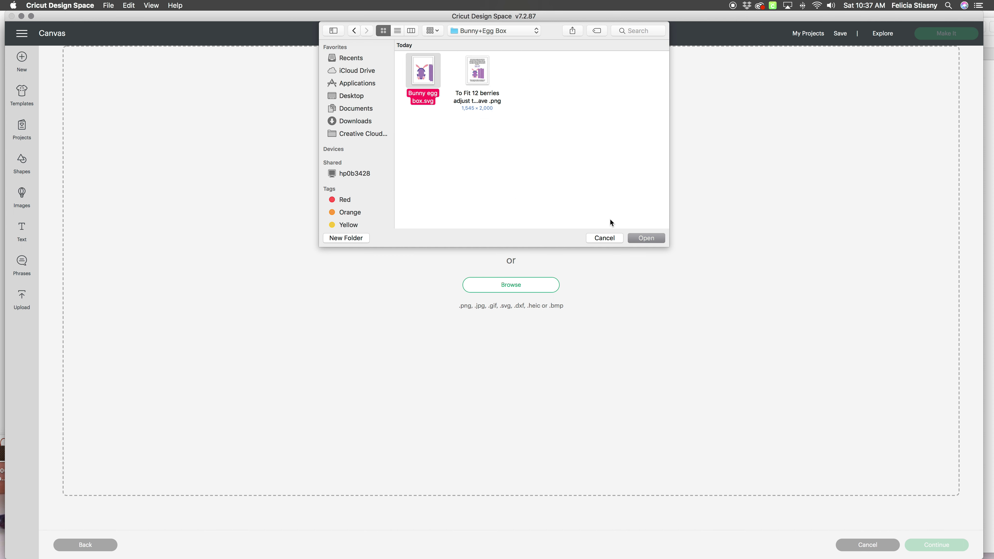
click(646, 237)
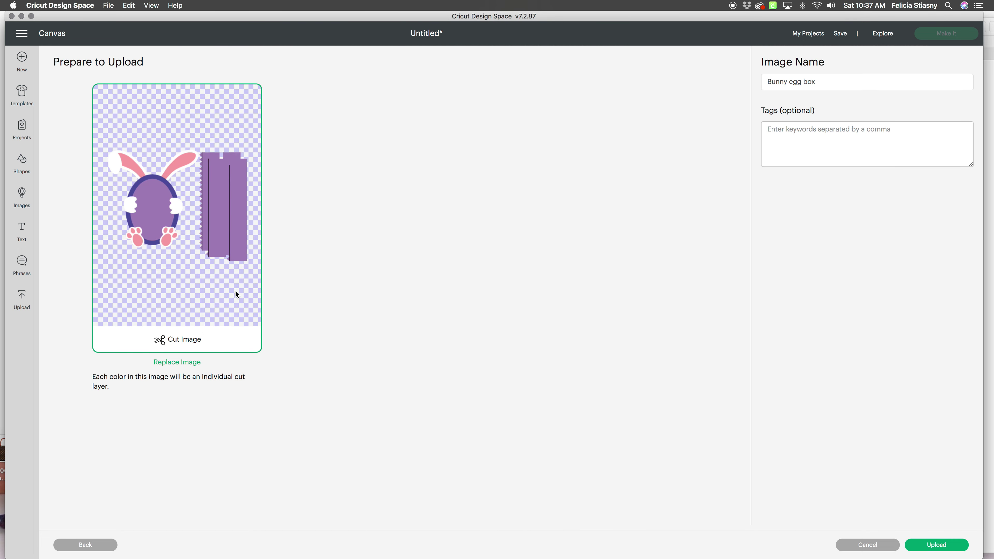
Step: Upload Bunny egg box and add it to the canvas at 14.62 × 11.745 in
click(932, 545)
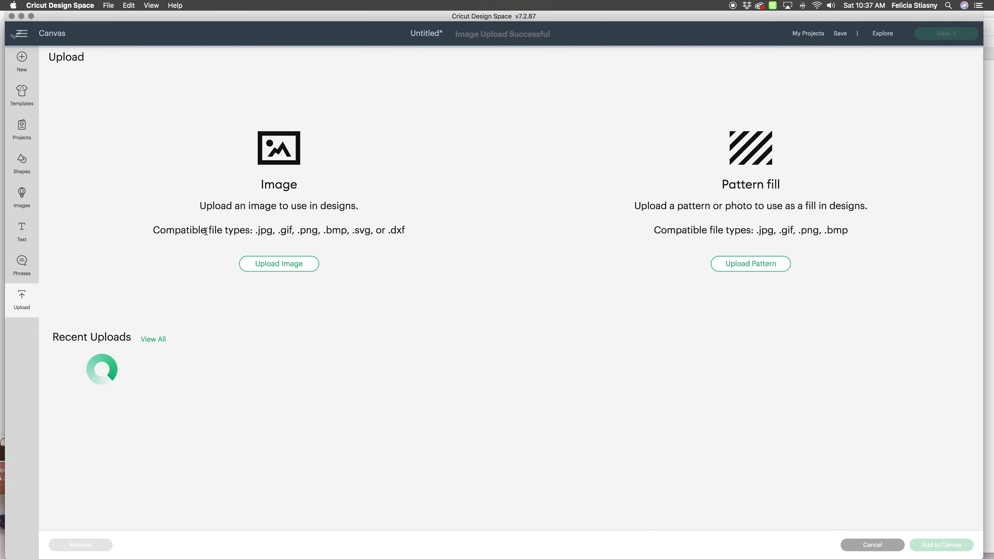
click(107, 363)
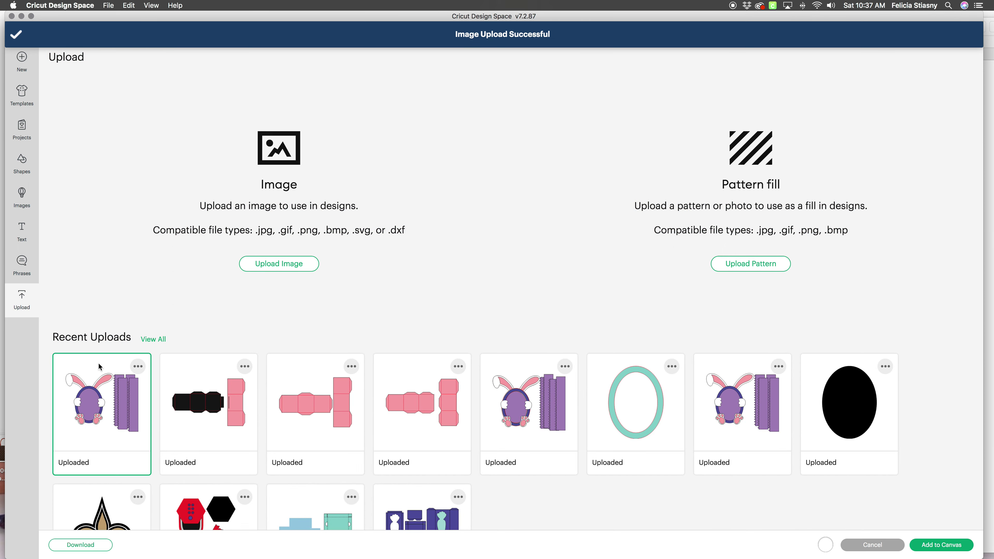
click(947, 548)
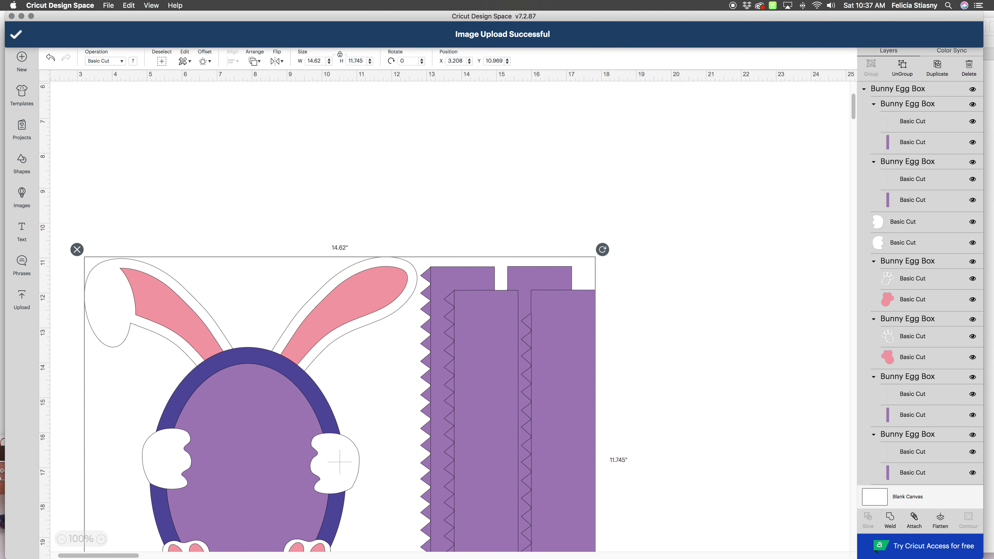
click(780, 535)
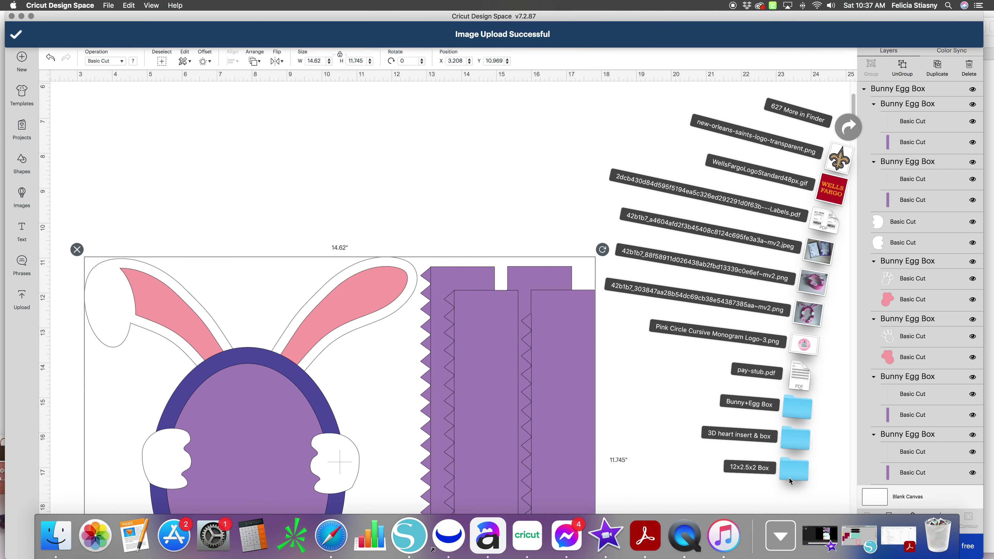
Step: Open the 3D heart insert & box folder and select heart mold insert and box.svg
click(796, 439)
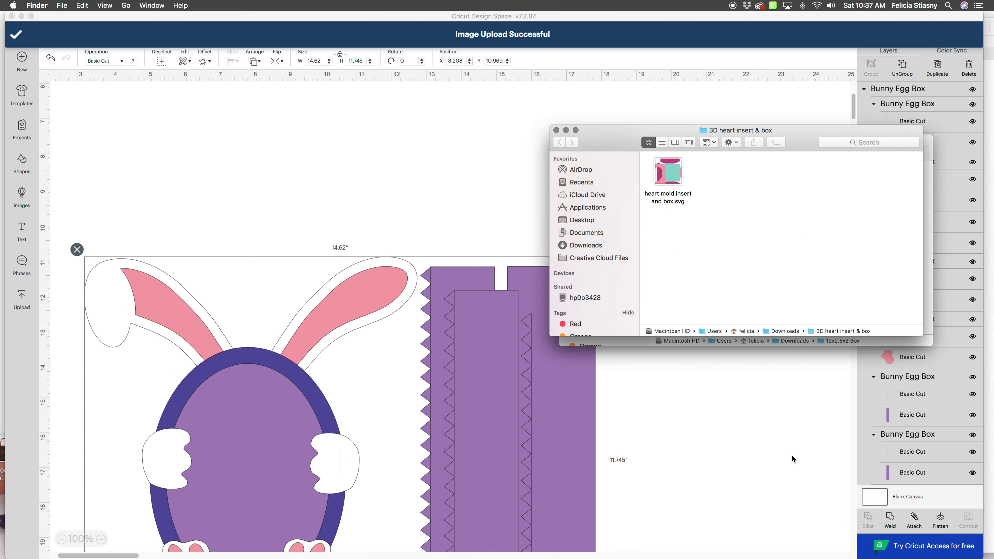
click(676, 175)
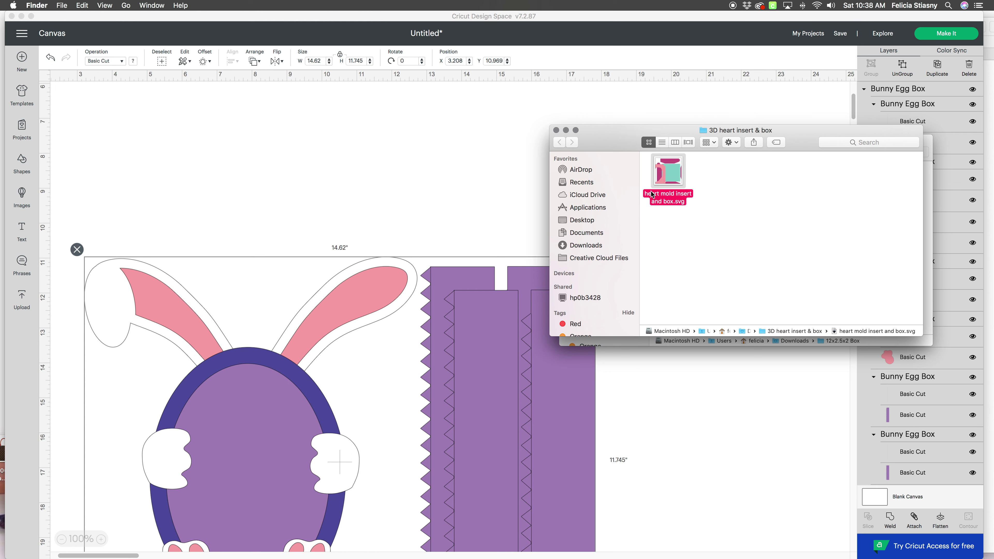
click(364, 195)
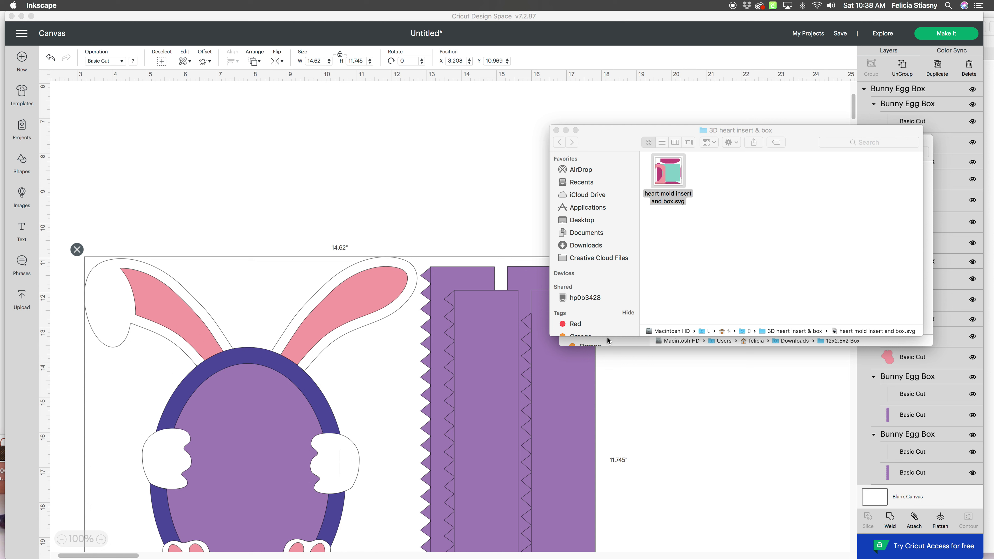
Step: Close the 3D heart insert & box folder and hide the Inkscape template, keeping 12x2.5x2 Box open
click(617, 346)
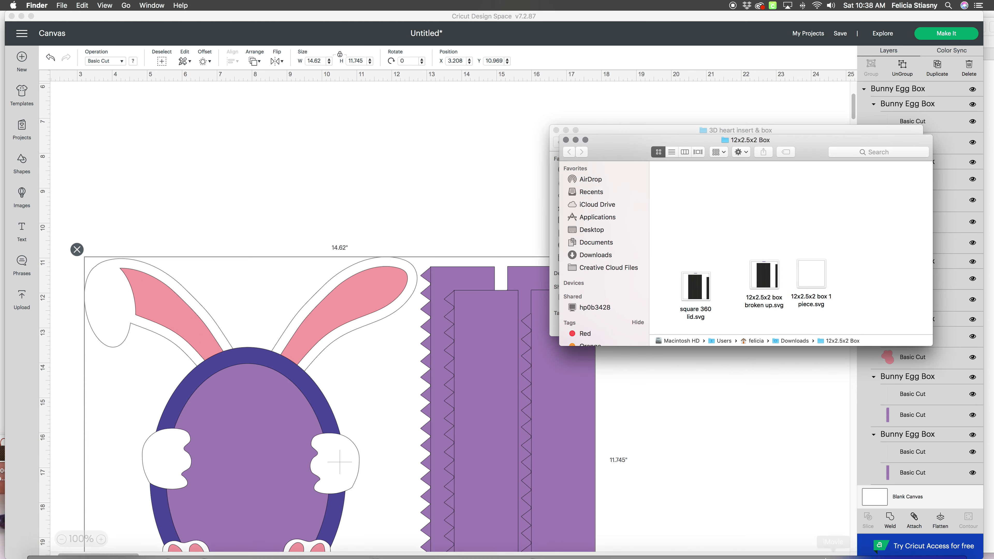
mouse_move(826, 540)
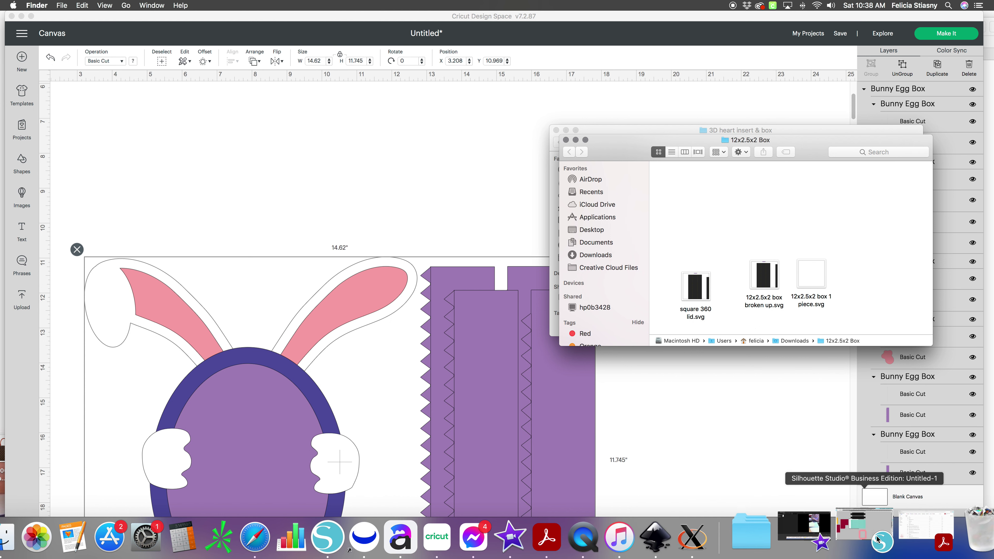
click(873, 531)
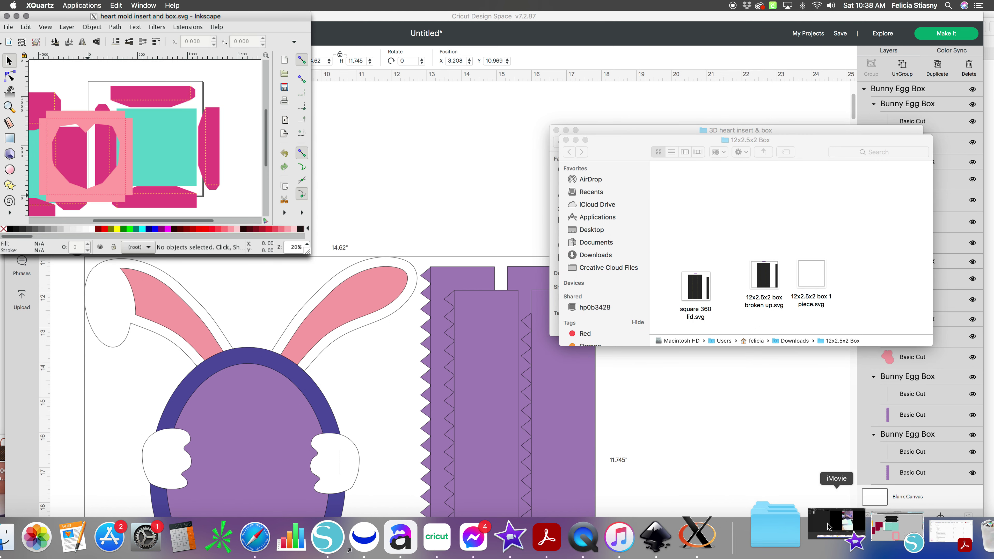
drag(636, 145, 645, 265)
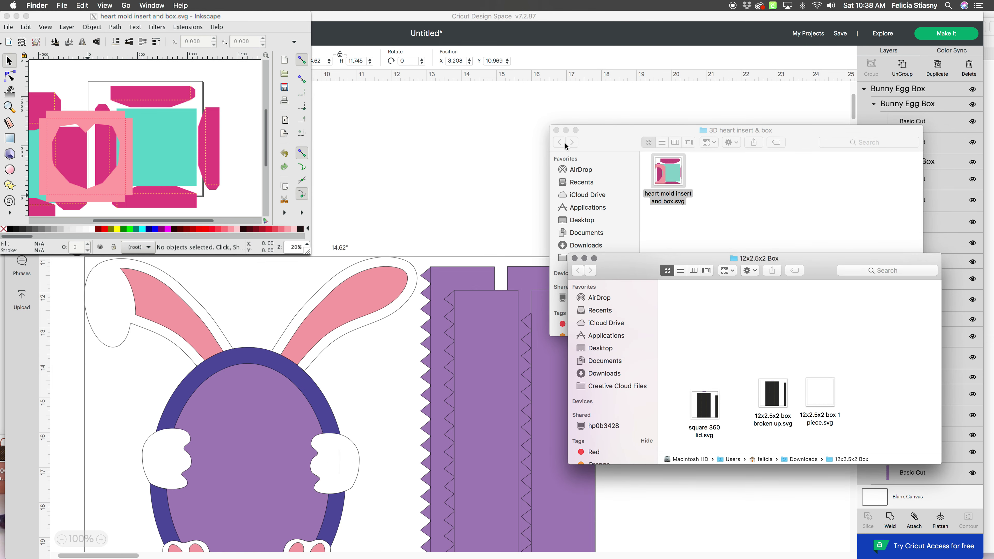
click(556, 130)
scroll(81, 116, left, 10)
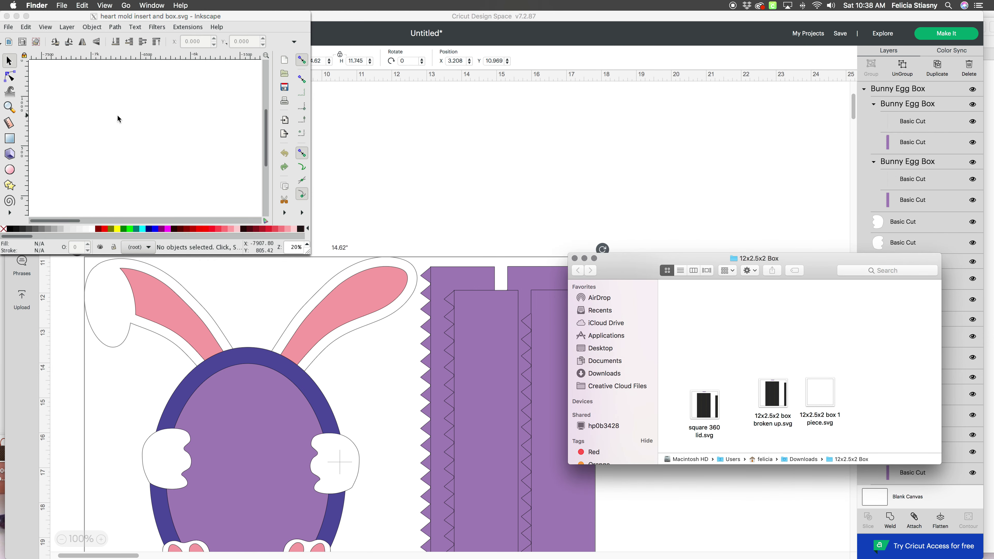
scroll(120, 118, right, 10)
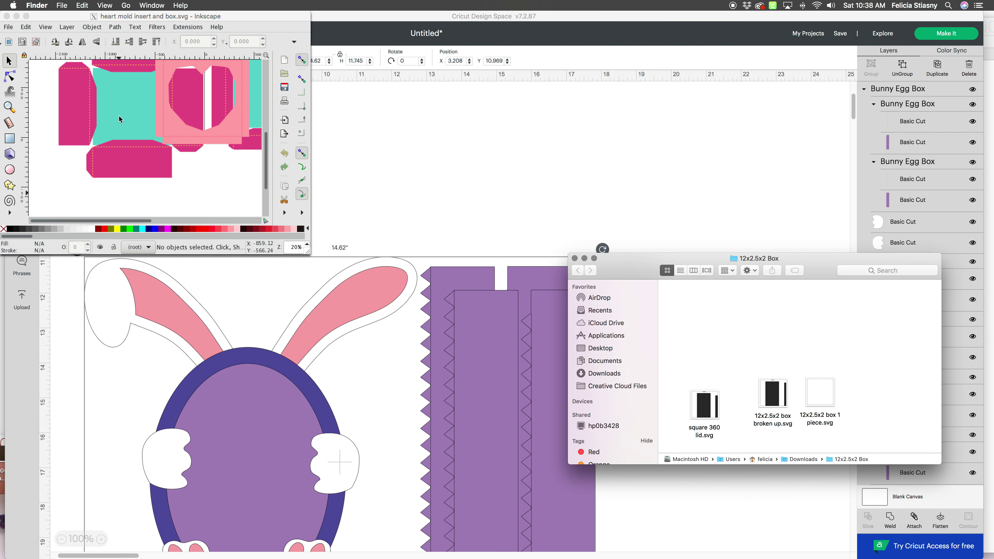
click(7, 16)
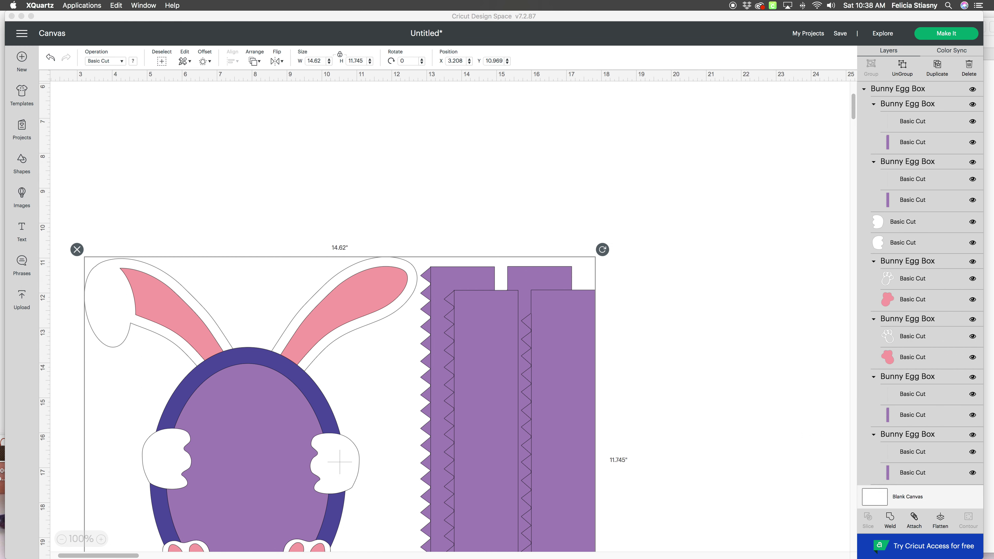
Step: View the Bunny+Egg Box sizing instructions (height 12.282", width 15.873") in Preview, then close them
click(788, 534)
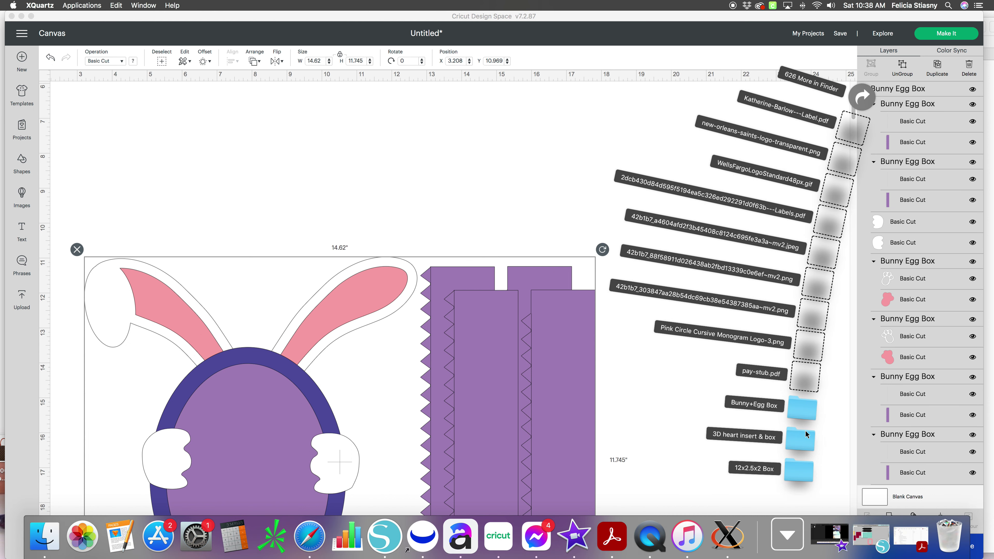
click(803, 409)
double_click(550, 158)
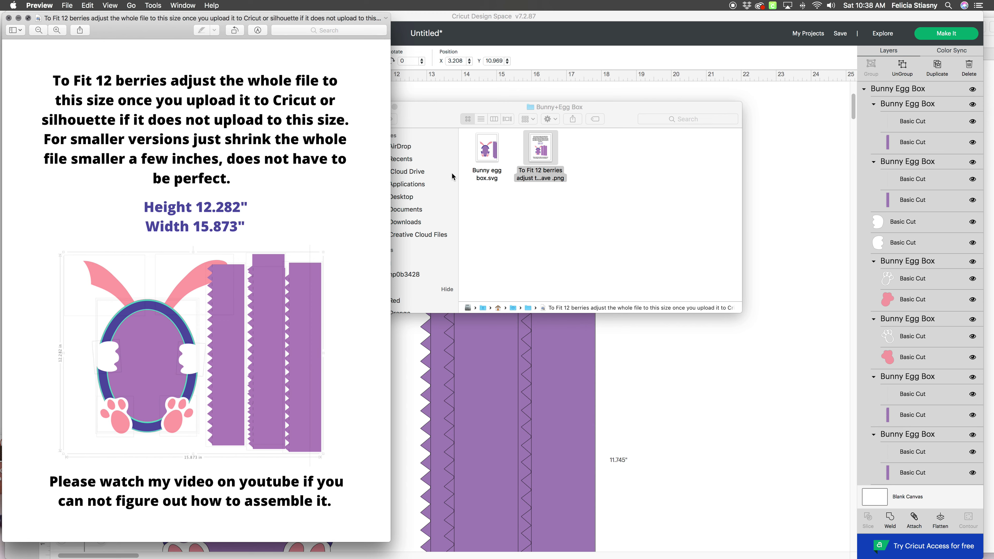
key(super+w)
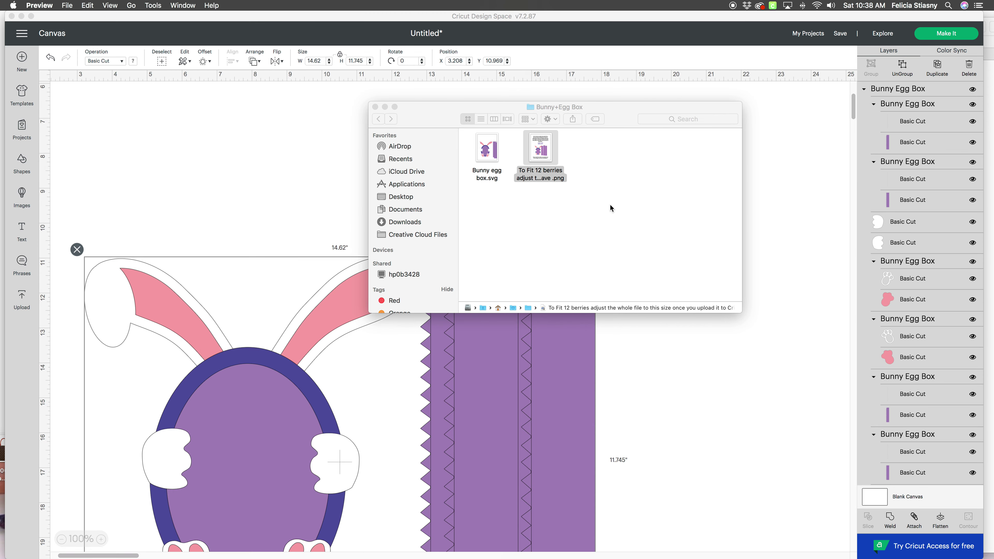
click(375, 107)
Step: Return to the Cricut window showing only the Bunny Egg Box design and nudge it into place
scroll(454, 176, down, 3)
scroll(633, 267, down, 4)
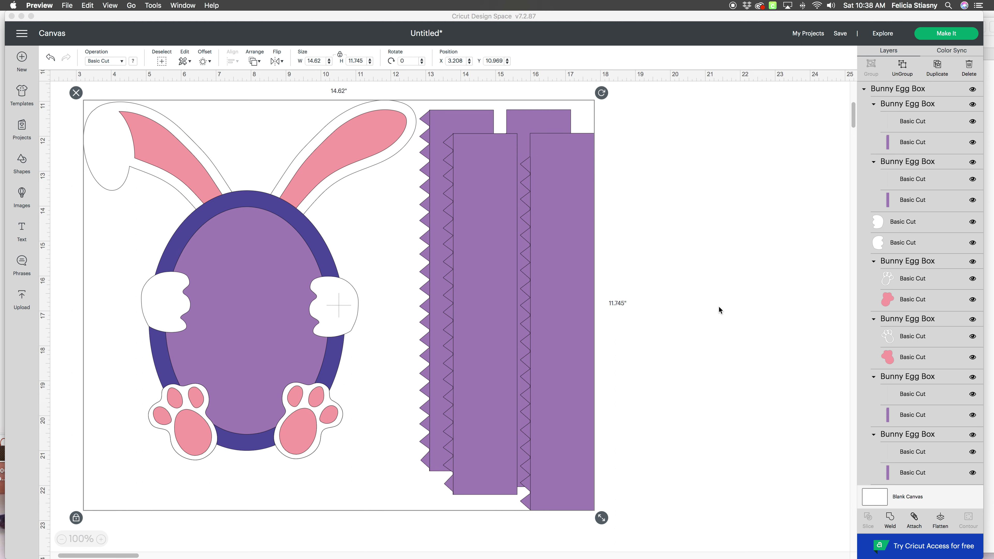
click(715, 294)
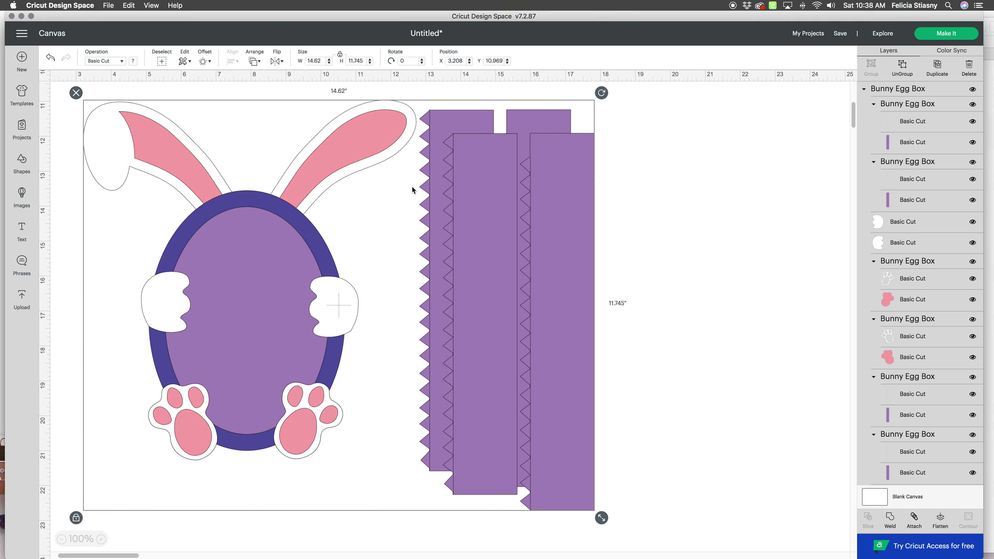
mouse_move(204, 20)
mouse_down()
mouse_move(228, 21)
mouse_move(201, 23)
mouse_up()
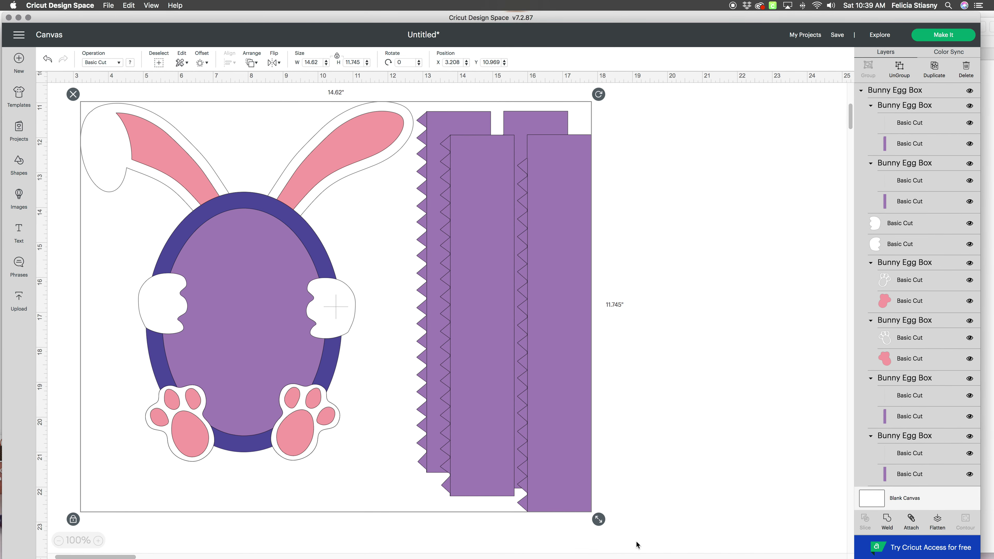
mouse_move(611, 549)
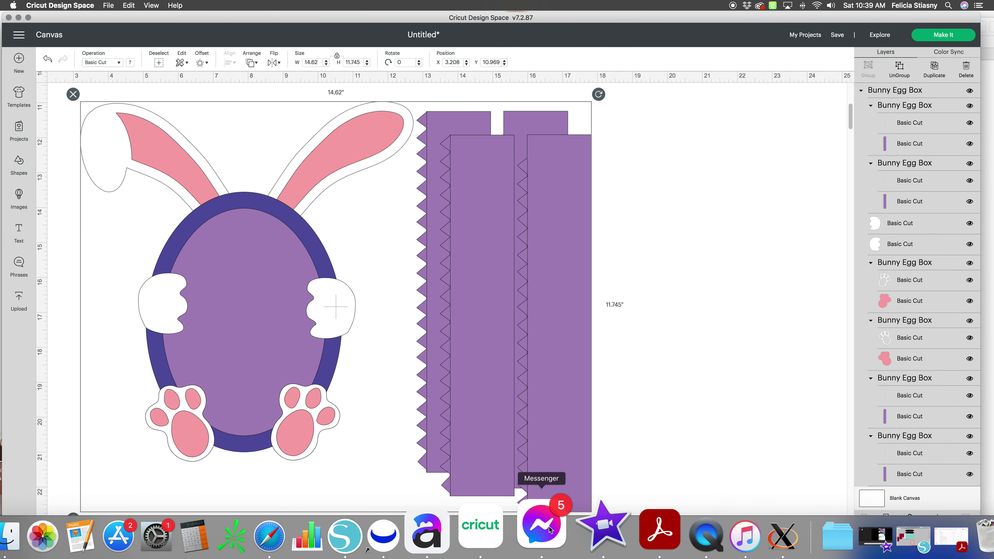
Step: Load cricut.com in Safari
click(318, 535)
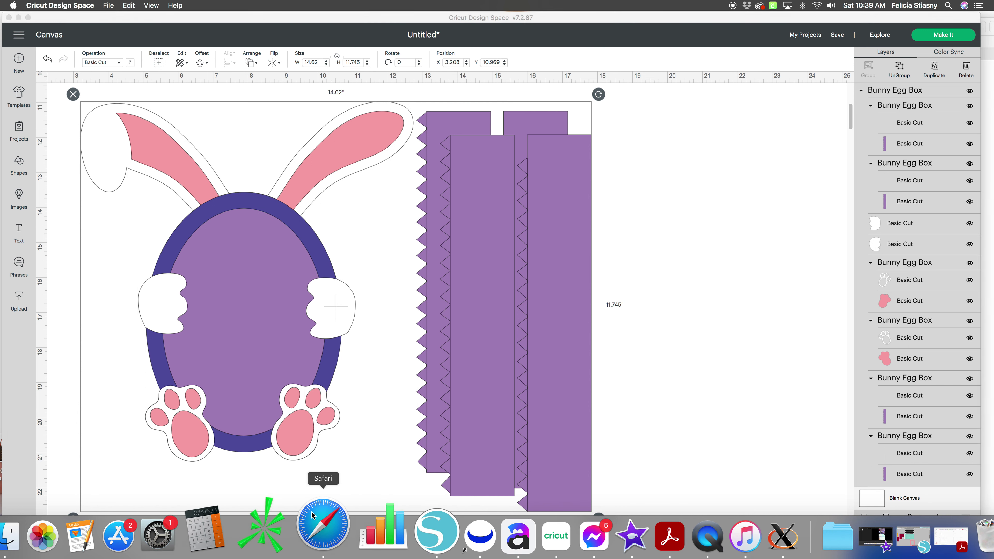
click(521, 25)
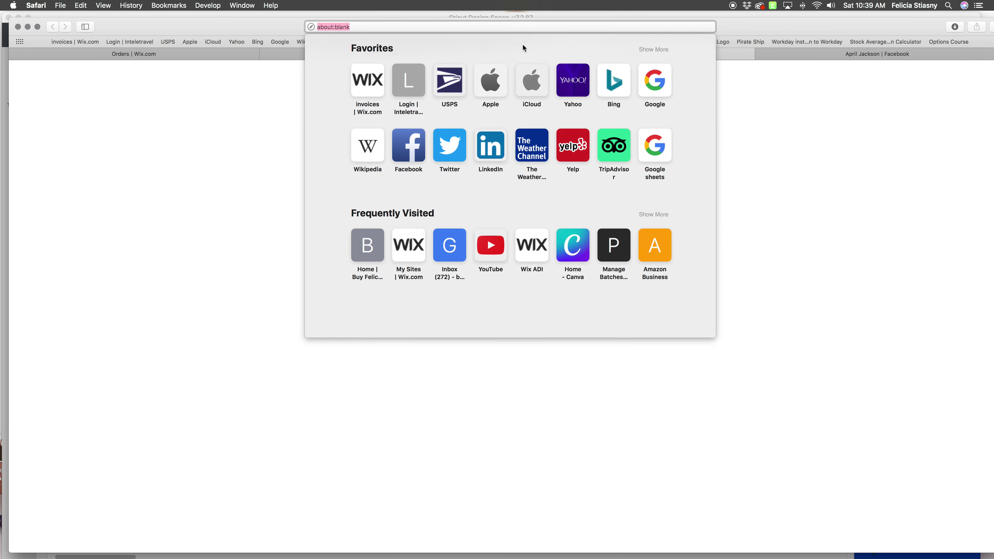
text(cricut)
key(Return)
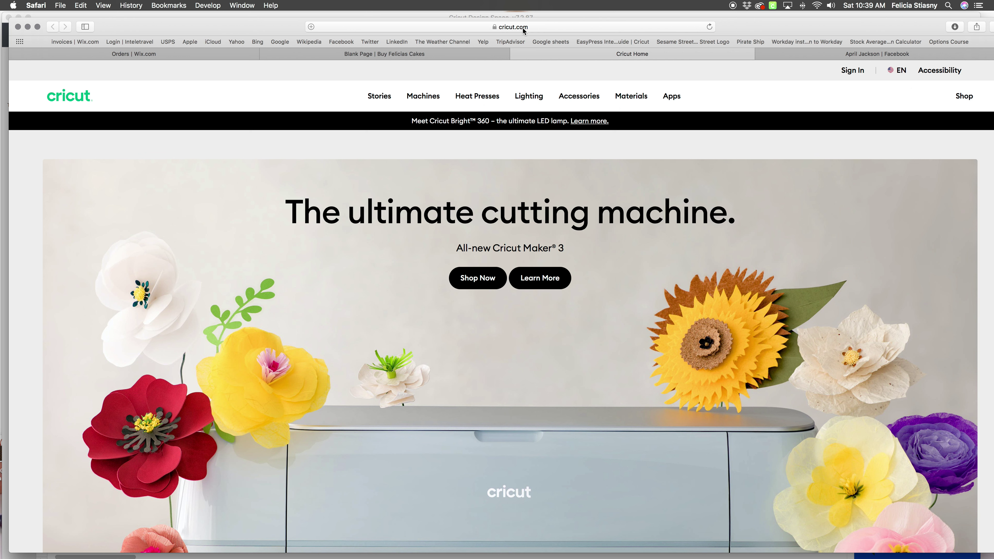
Step: Load design.cricut.com and agree to Cricut's Terms of Use and Privacy Policy
click(514, 27)
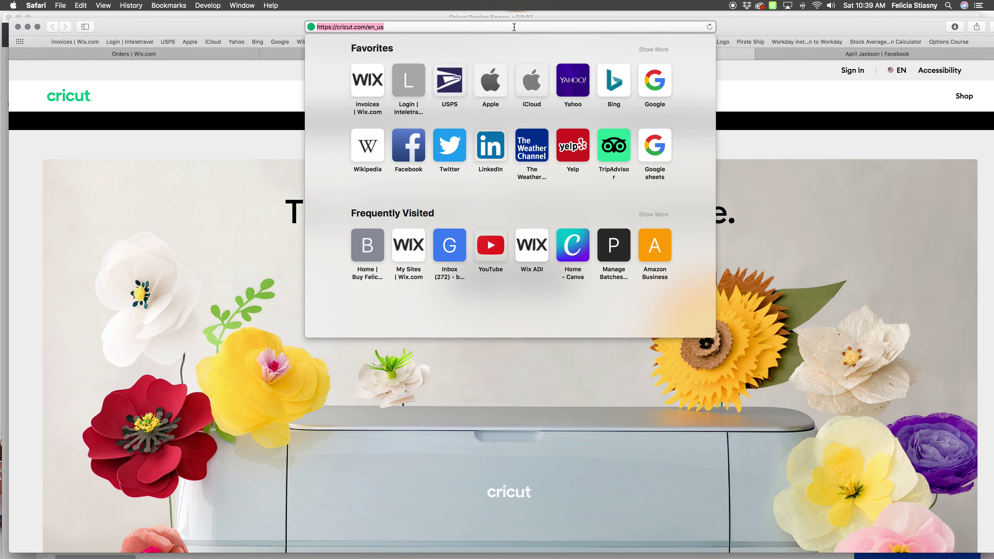
text(design.cricut.com)
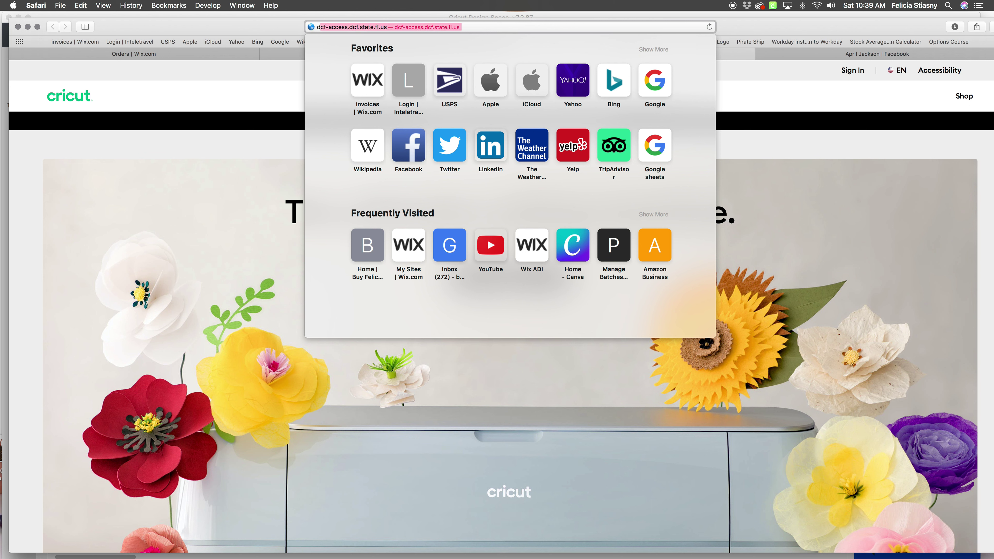
key(Return)
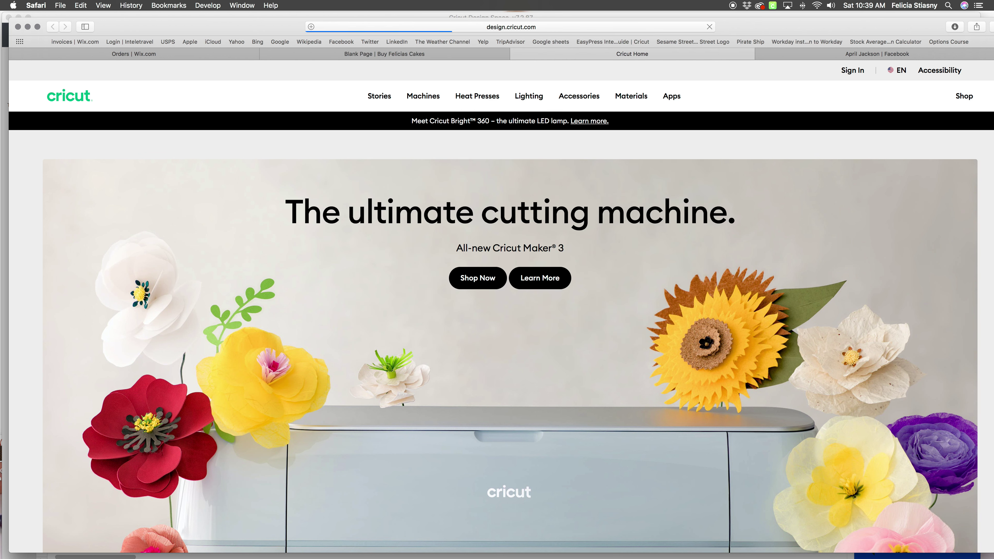
click(527, 27)
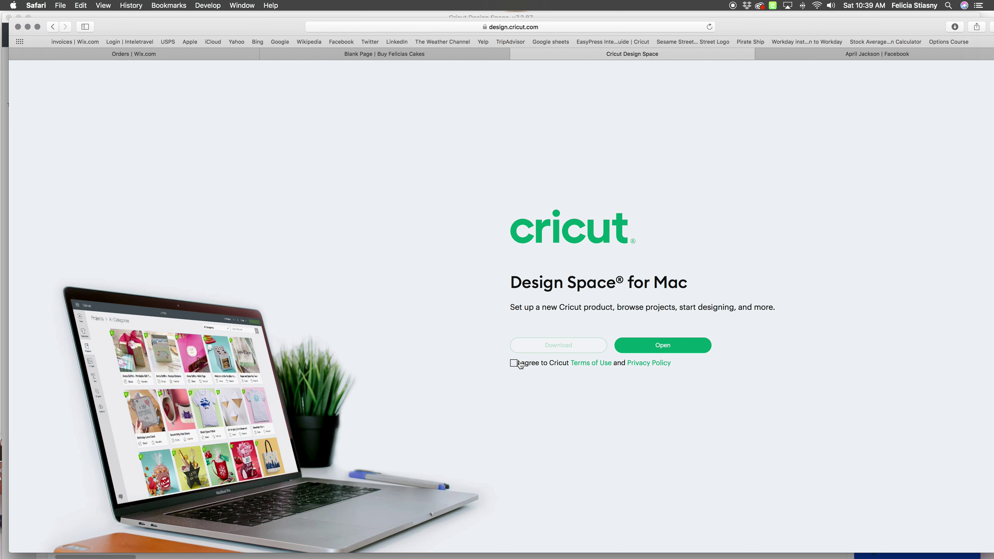
click(544, 367)
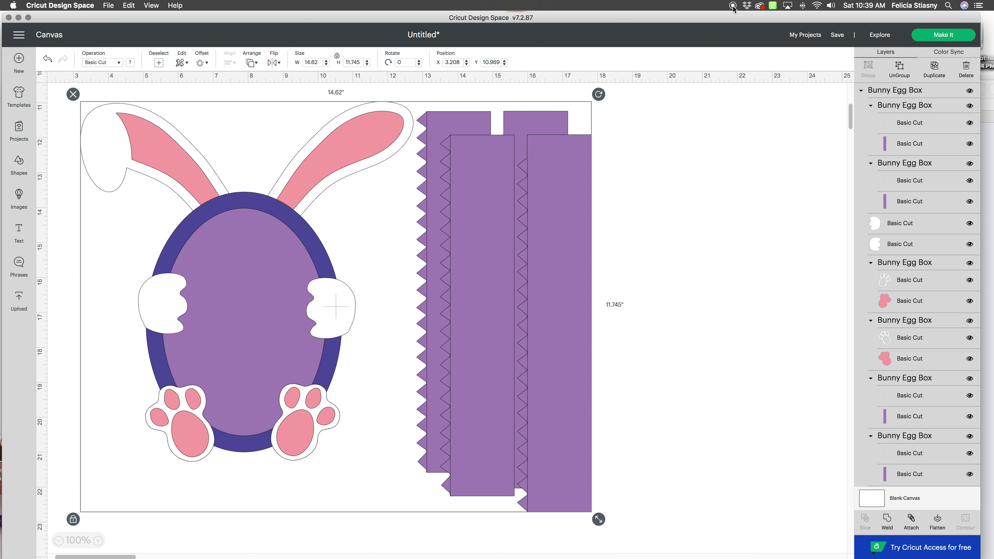
Step: Fan open the Dock's Downloads stack to list recent files and folders
mouse_move(802, 556)
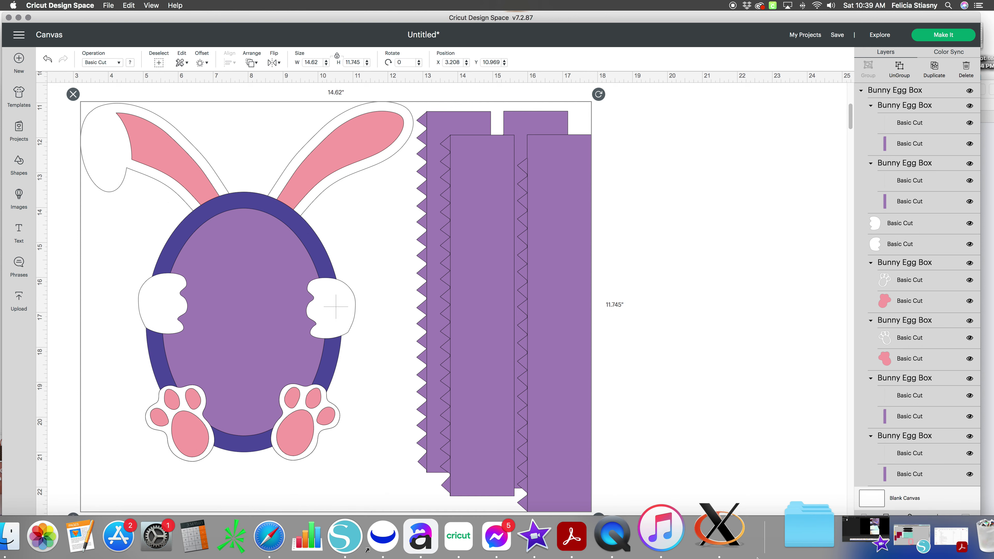
click(786, 524)
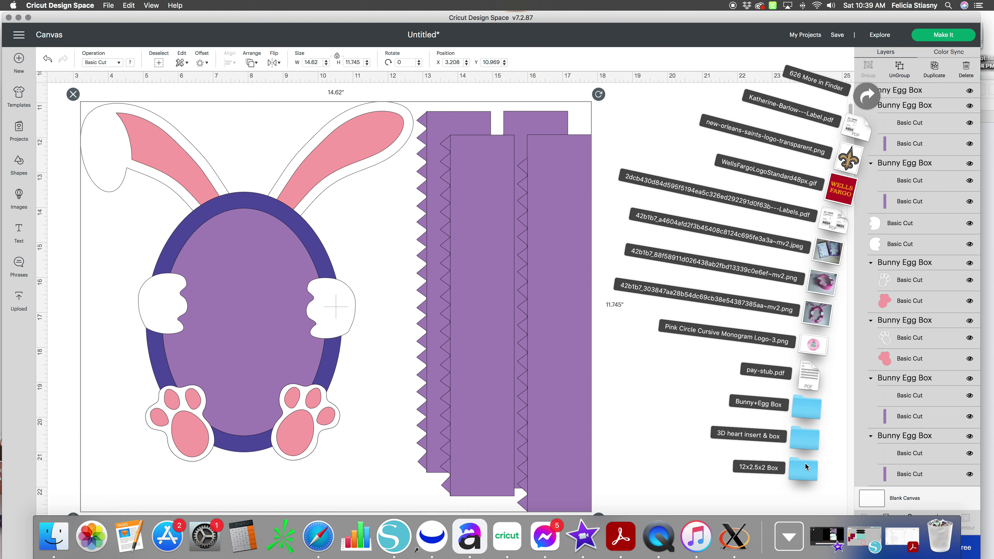
Step: Search Desktop for 'zip' and extract 3D Egg Insert & Box.zip in Templates > Egg Box
click(759, 468)
click(605, 348)
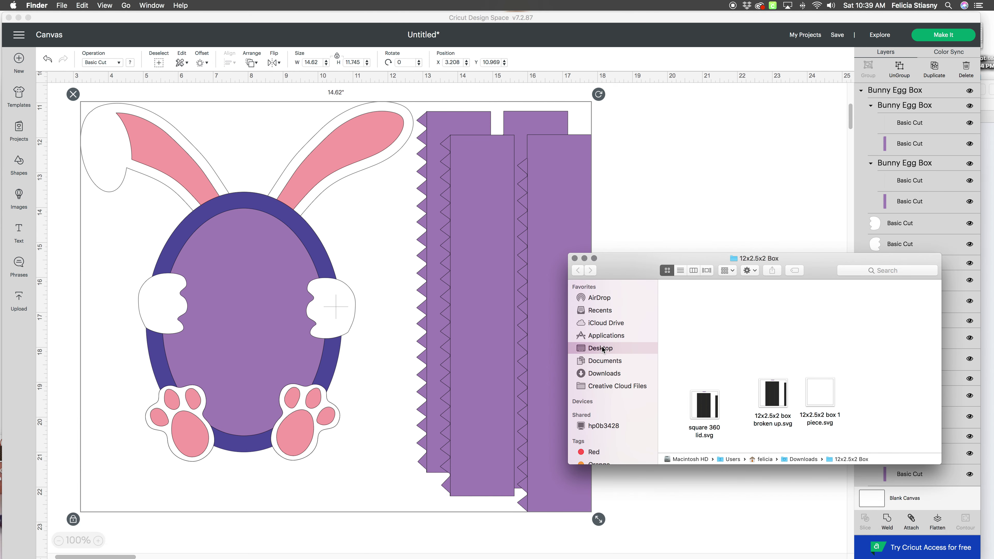
click(902, 270)
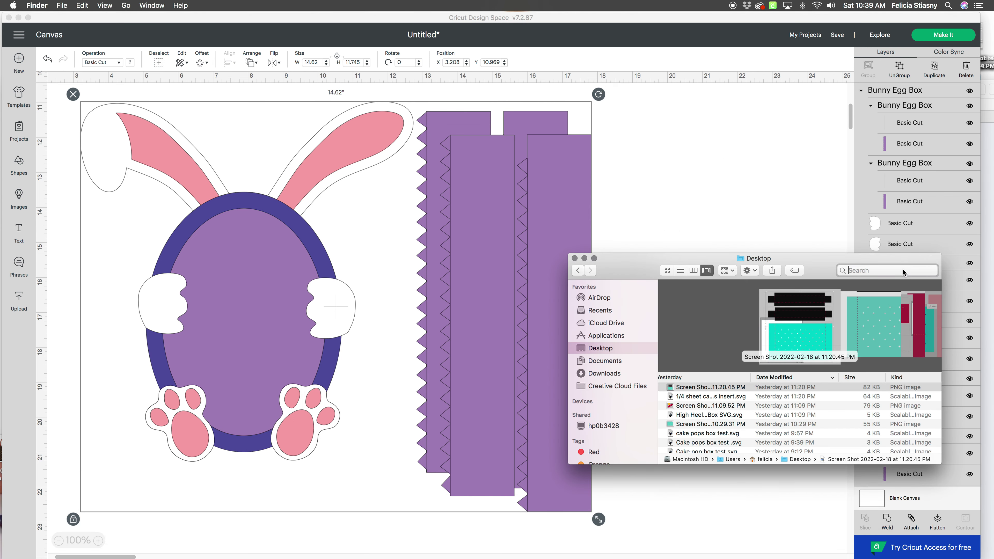
text(zip)
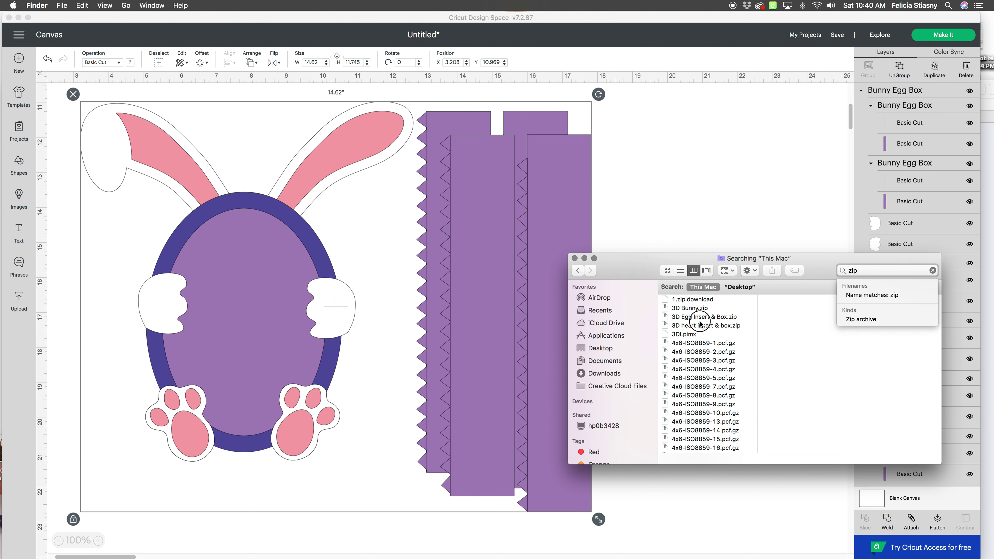
click(704, 325)
click(704, 317)
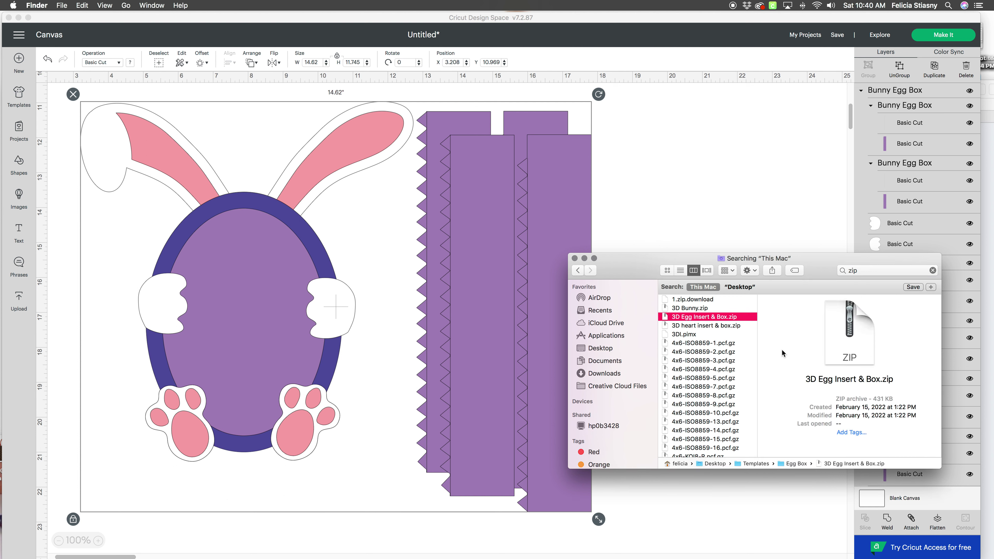
double_click(690, 318)
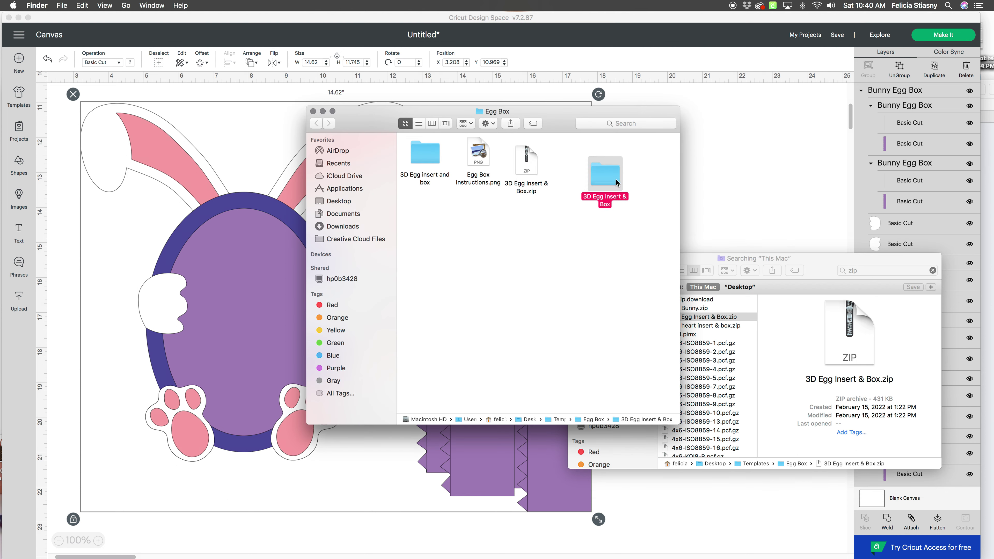
Step: Re-expand 3D Egg Insert & Box.zip and browse into the copy's 3D Egg insert and box folder
click(635, 198)
drag(603, 180, 584, 168)
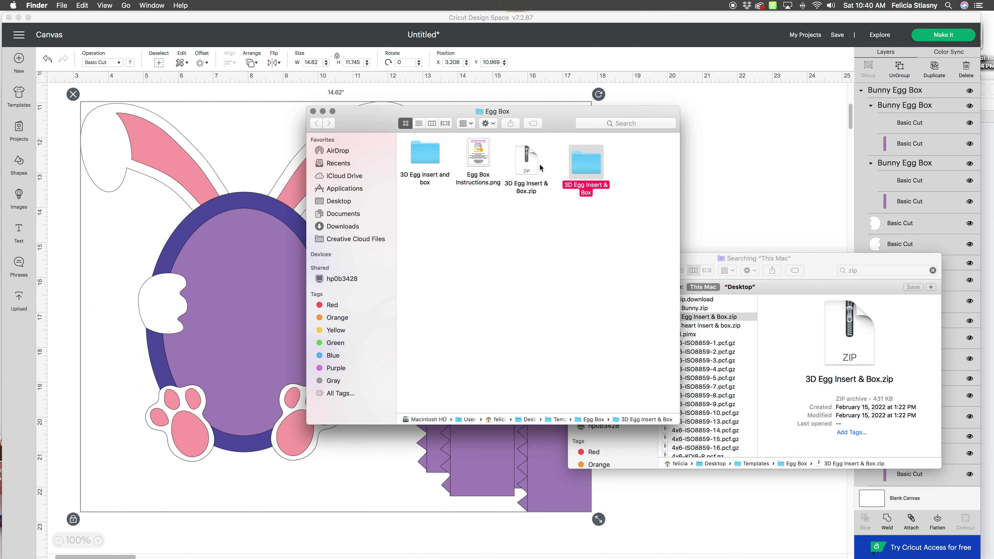
click(526, 164)
double_click(525, 164)
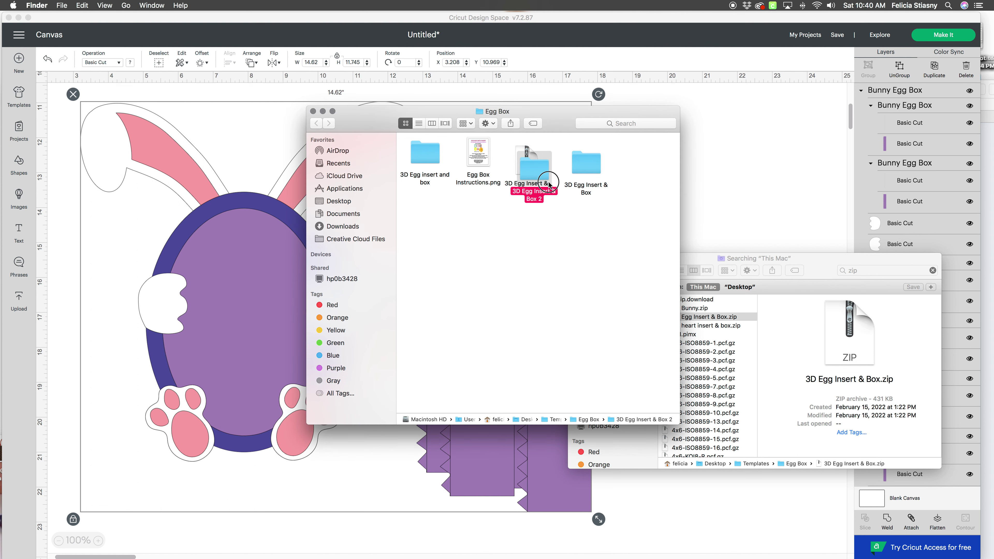
double_click(591, 224)
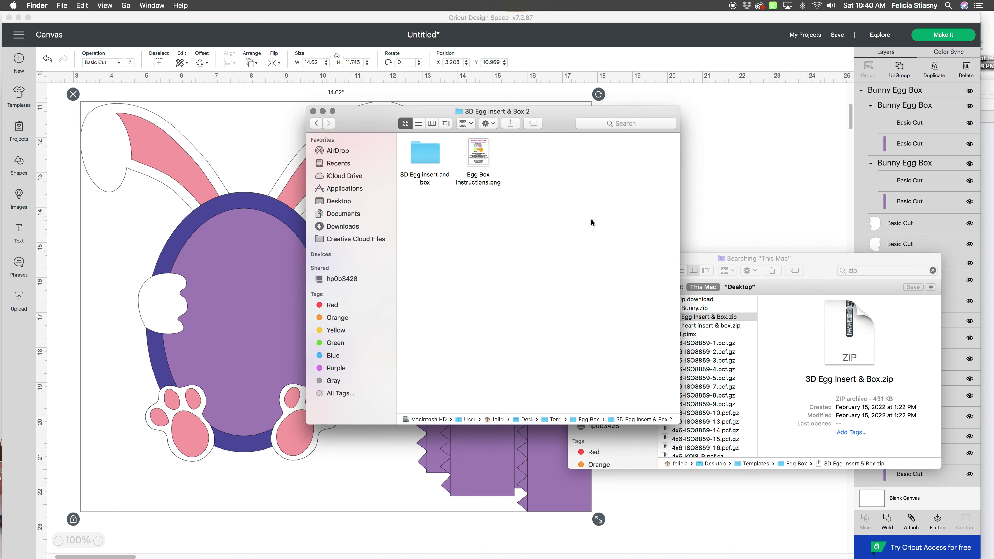
double_click(435, 159)
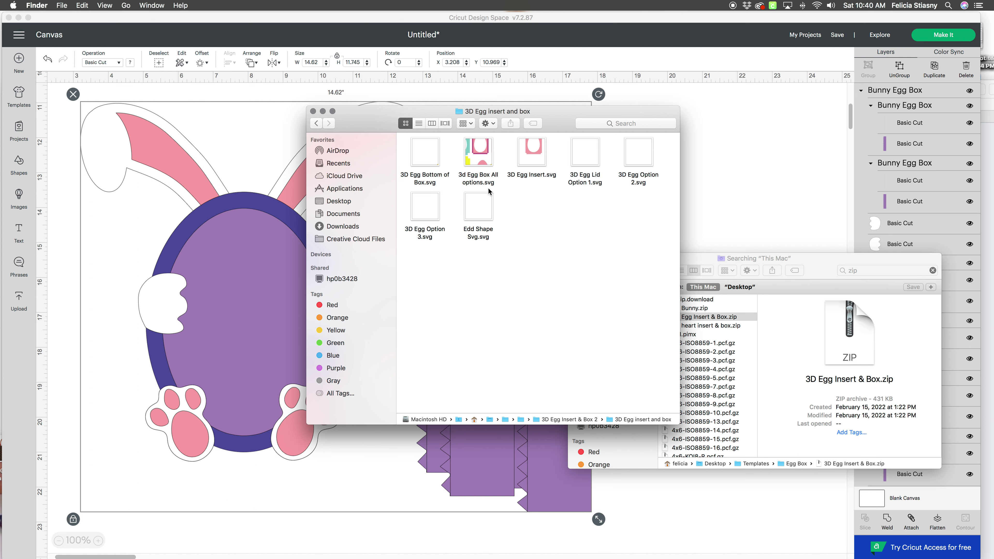
Step: Switch to the original 3D Egg Insert & Box folder, check the SVG subfolder, and return
click(317, 123)
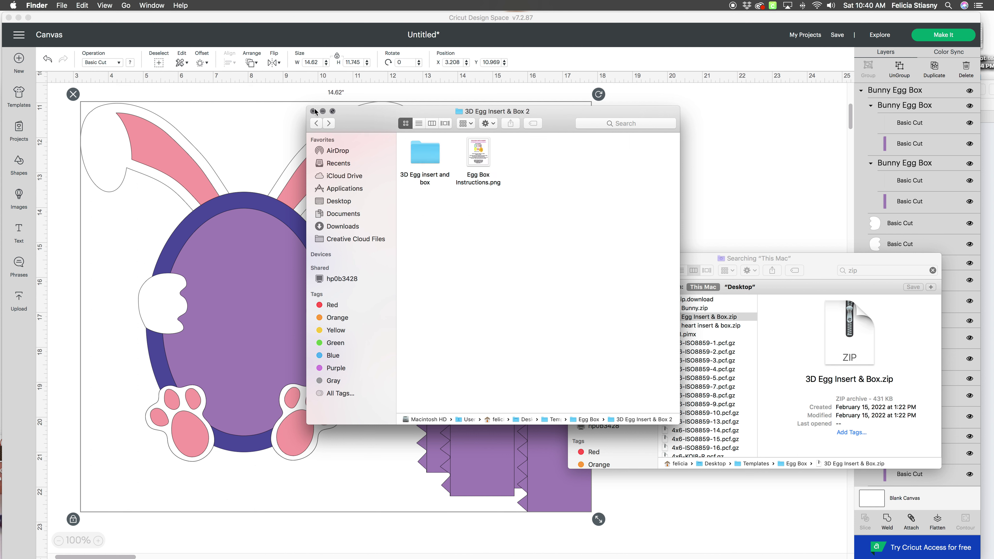
click(316, 123)
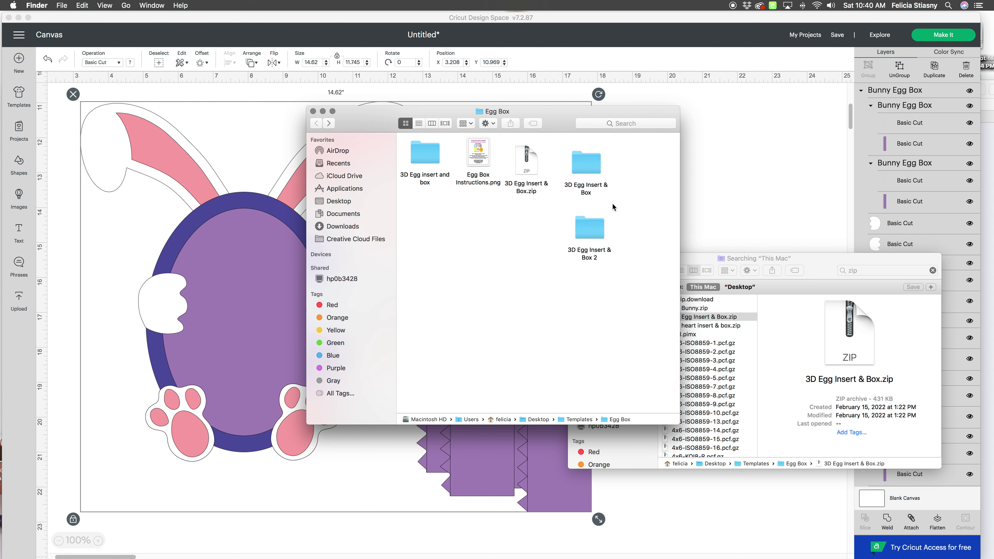
double_click(599, 166)
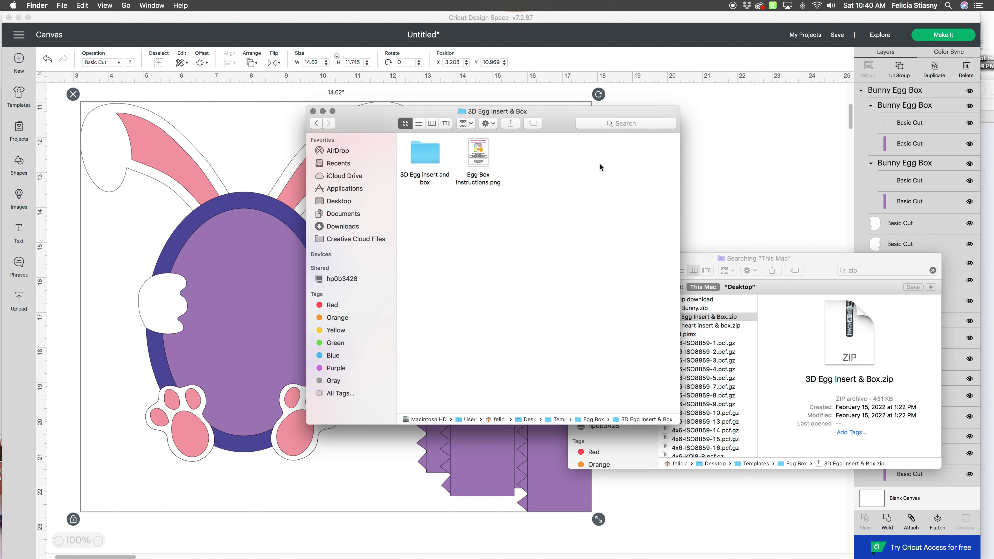
double_click(426, 156)
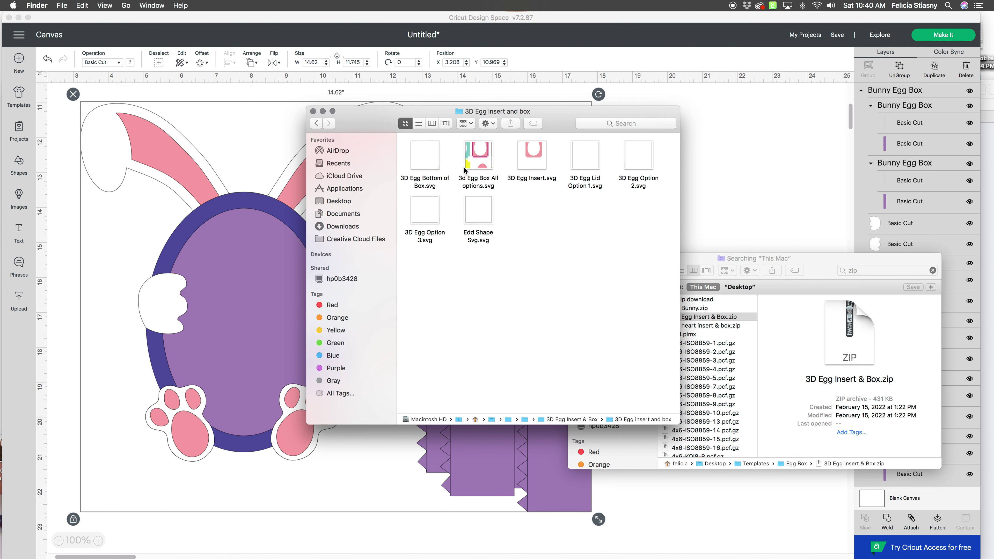
click(319, 125)
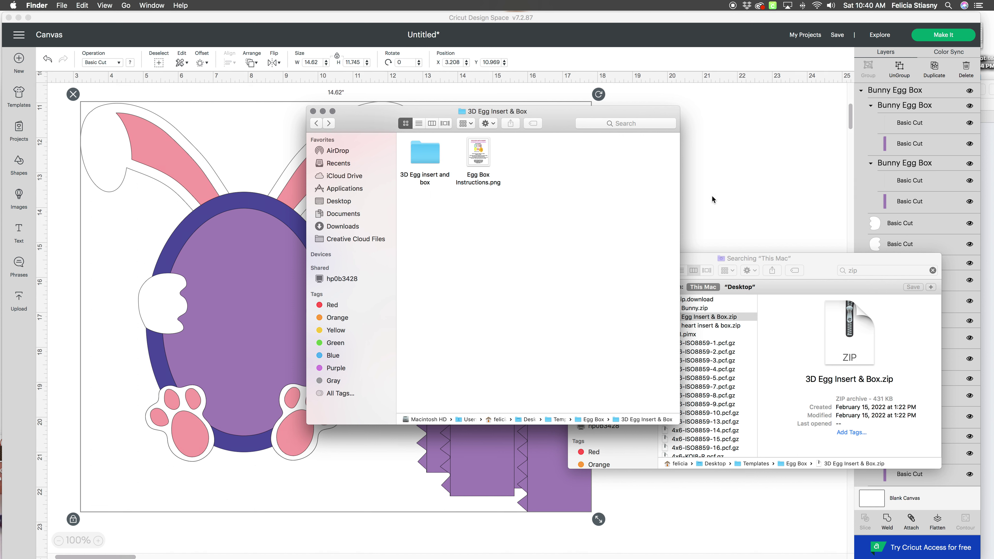